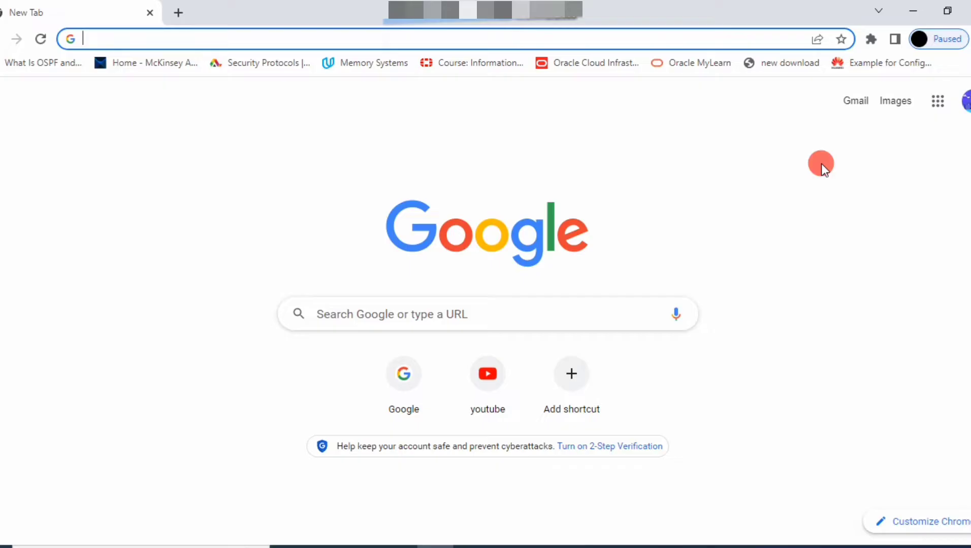
# - Load the portal at e.huawei.com/en/talent/portal/#/ and go to the Uniportal ID sign-in page
pyautogui.write('https://e.huawei.com/en/talent/portal/#/')
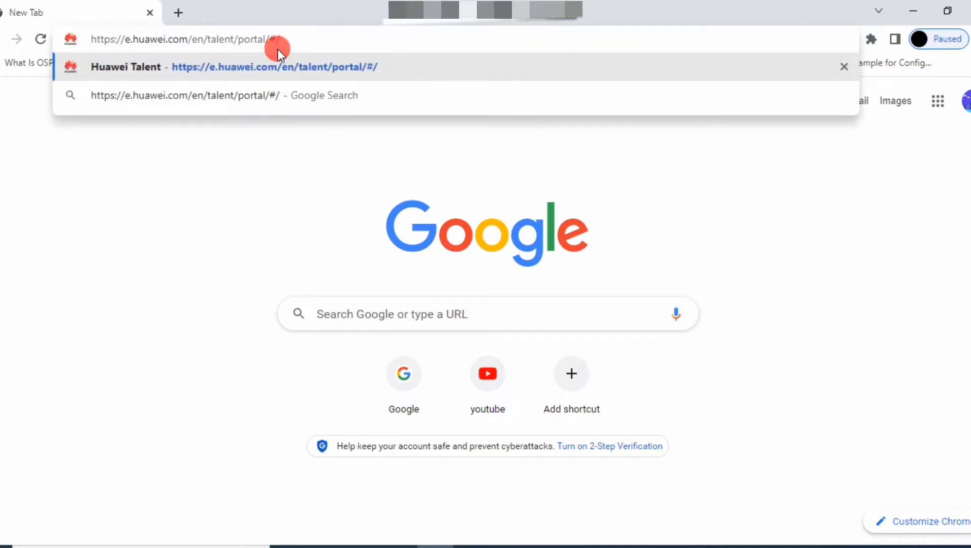
pyautogui.moveTo(283, 39); pyautogui.dragTo(243, 39)
pyautogui.moveTo(91, 13); pyautogui.dragTo(91, 15)
pyautogui.press('Return')
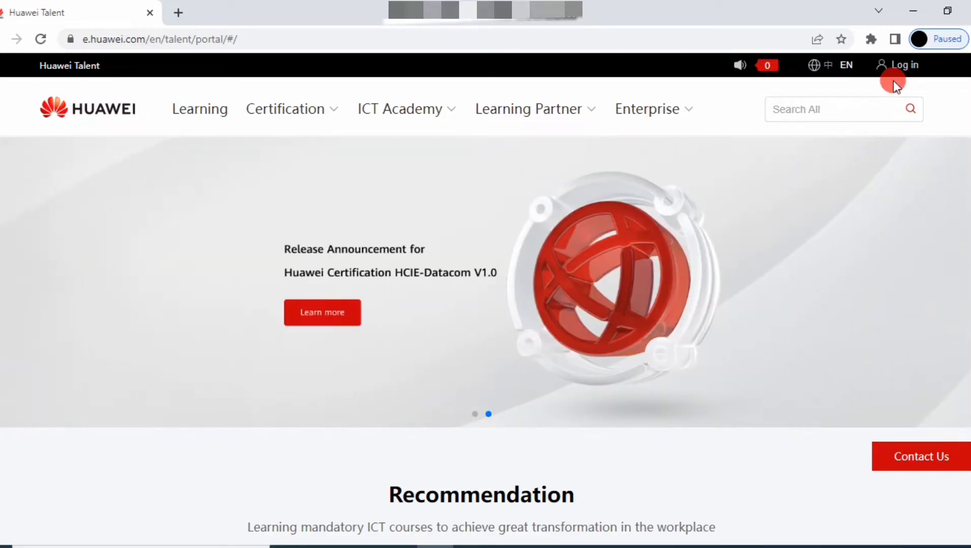
pyautogui.click(893, 71)
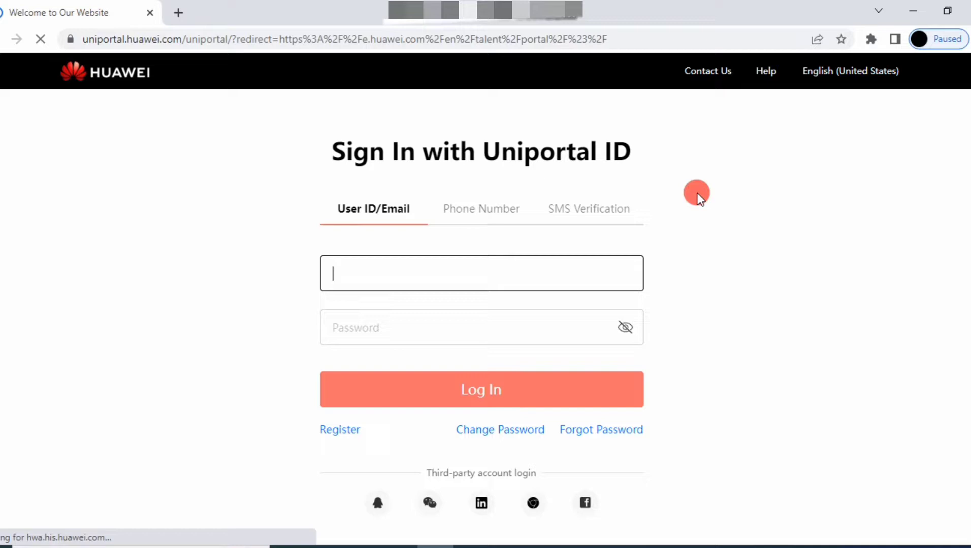
pyautogui.scroll(-1, 469, 309)
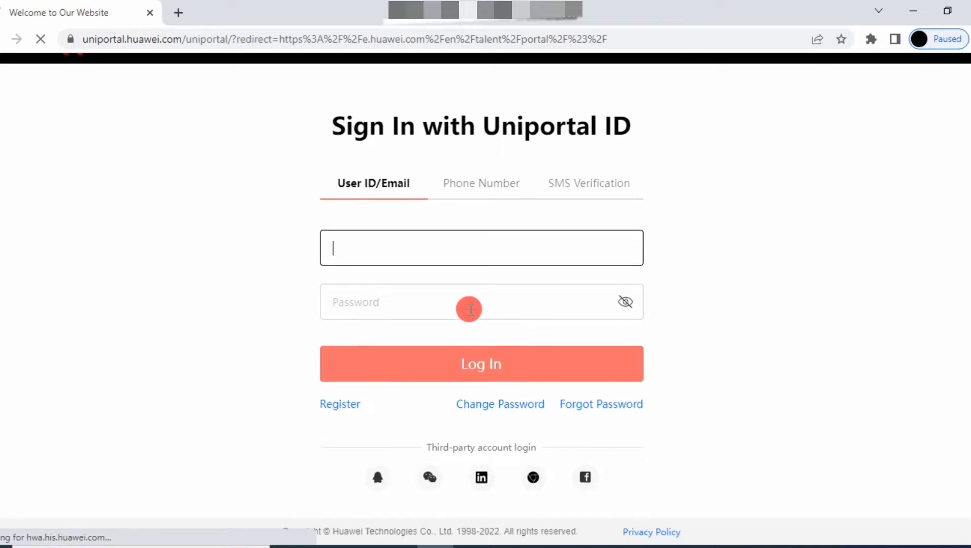
# - Open the Register form and enter a user ID plus the matching Gmail address
pyautogui.click(336, 412)
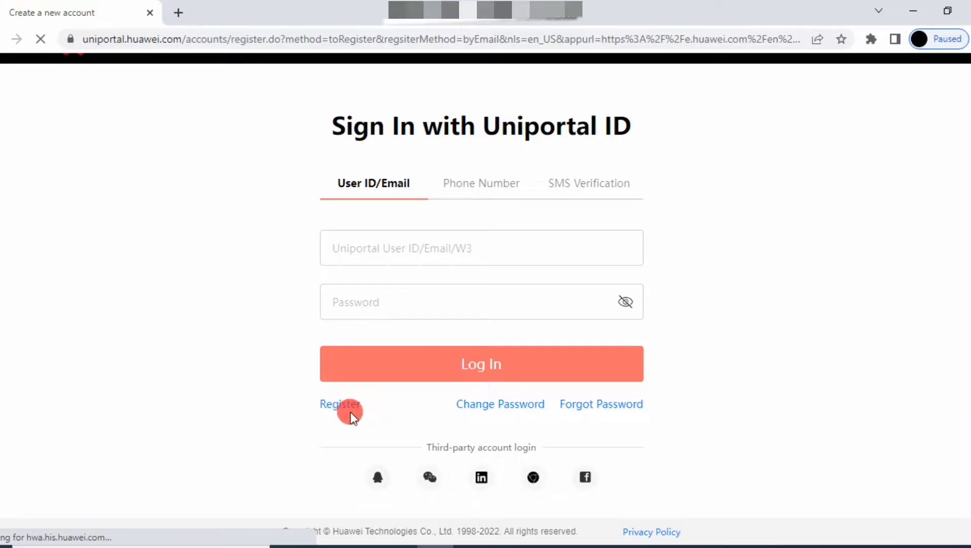
pyautogui.click(297, 222)
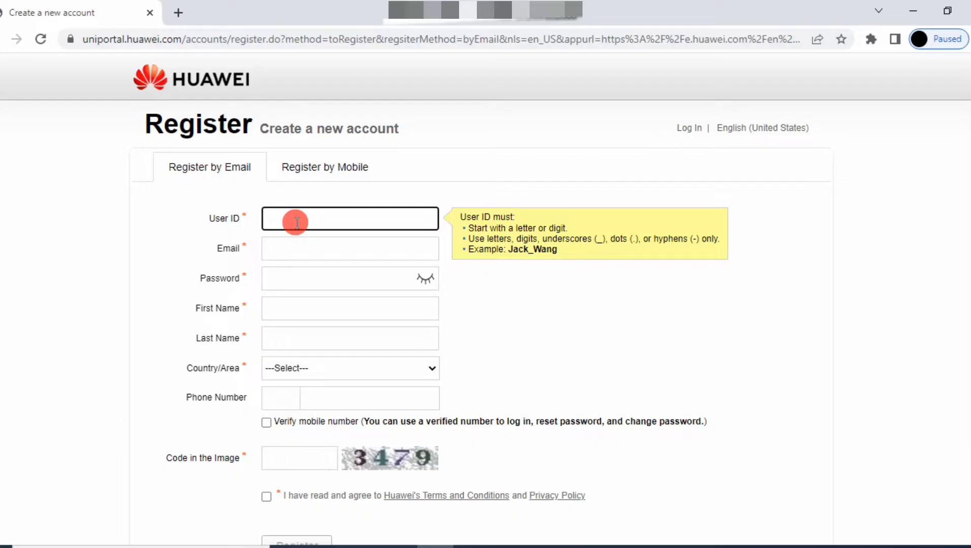
pyautogui.click(309, 252)
pyautogui.moveTo(347, 214); pyautogui.dragTo(263, 217)
pyautogui.hotkey('ctrl', 'c')
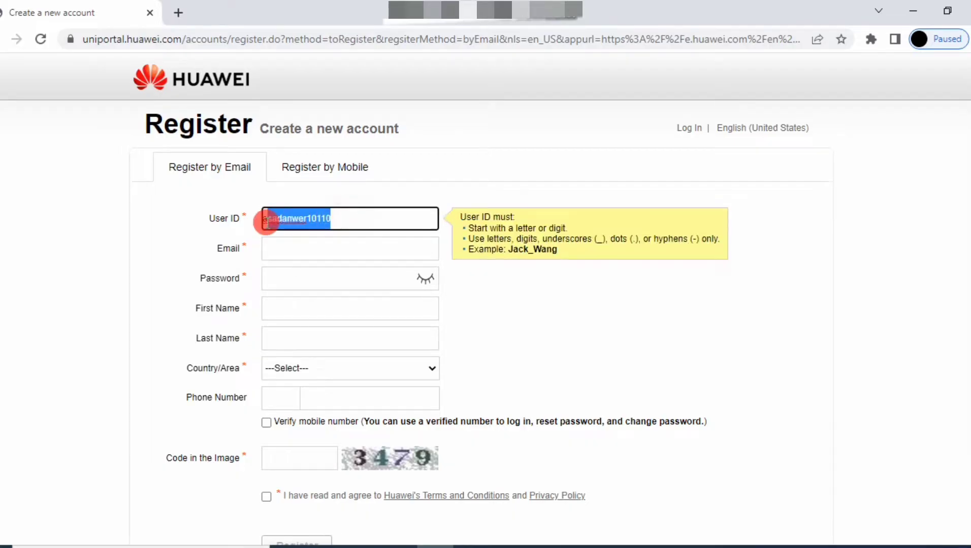
pyautogui.click(313, 248)
pyautogui.hotkey('ctrl', 'v')
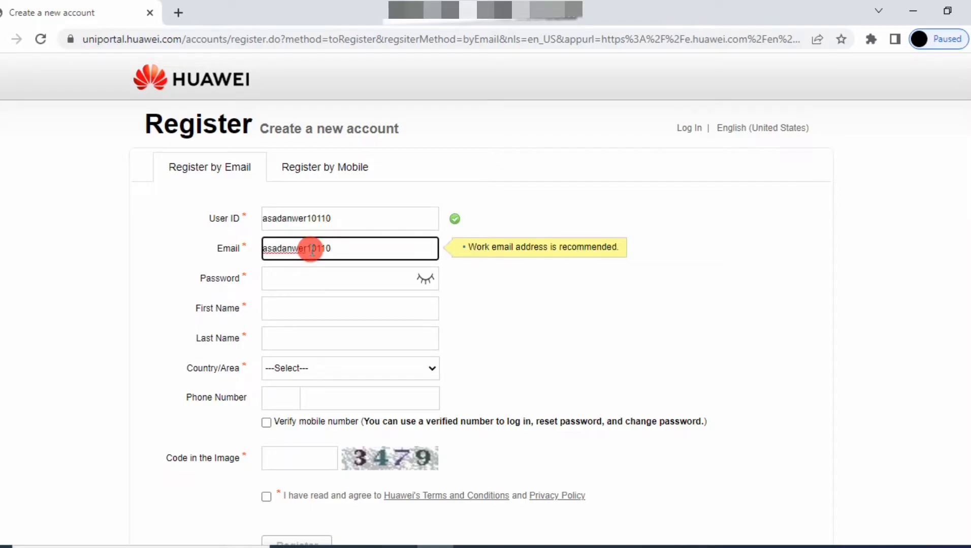
# - Enter the account password and the user's first and last name
pyautogui.click(311, 278)
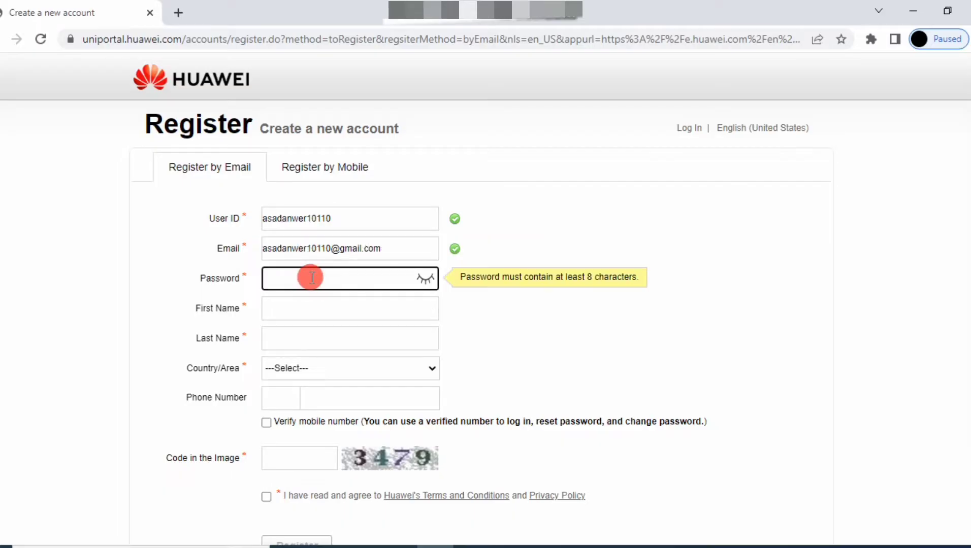
pyautogui.write('••••••••••••••')
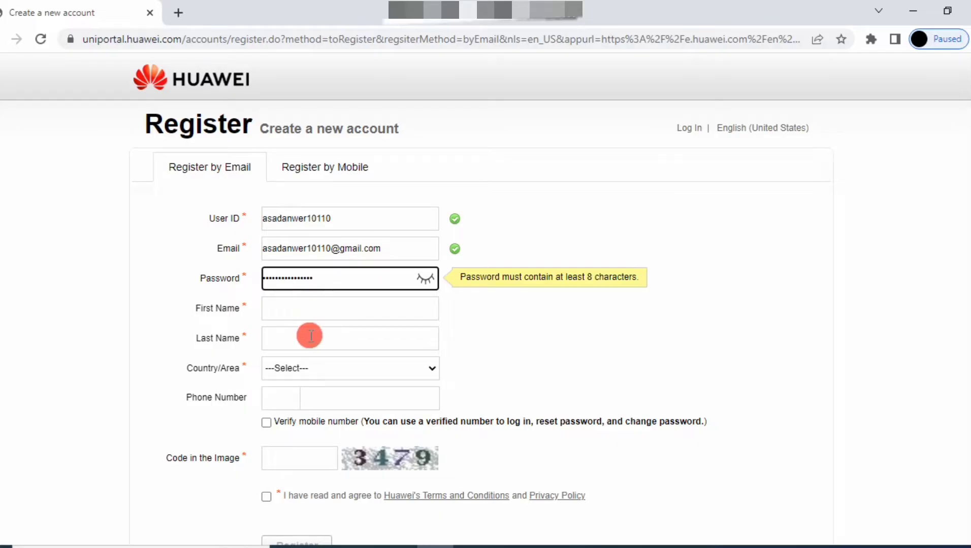
pyautogui.click(302, 308)
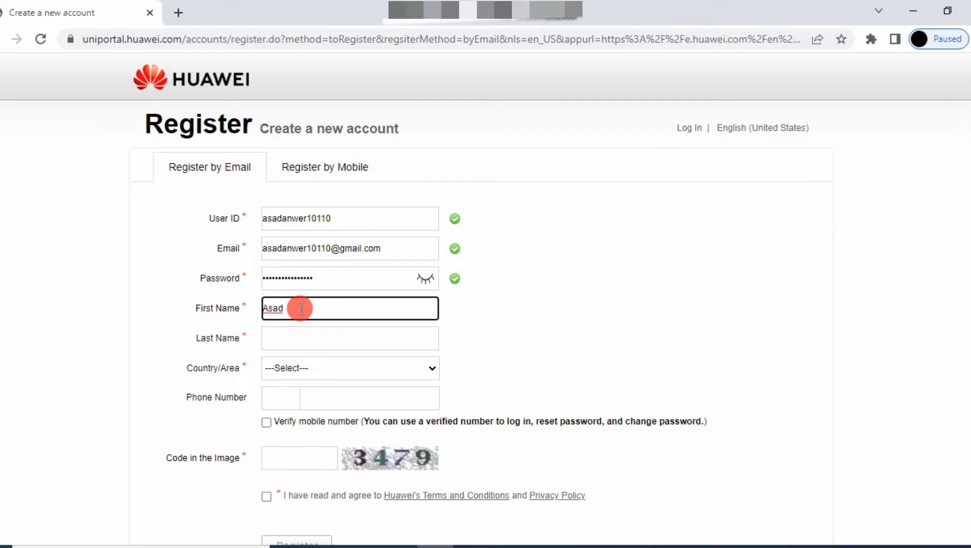
pyautogui.click(302, 337)
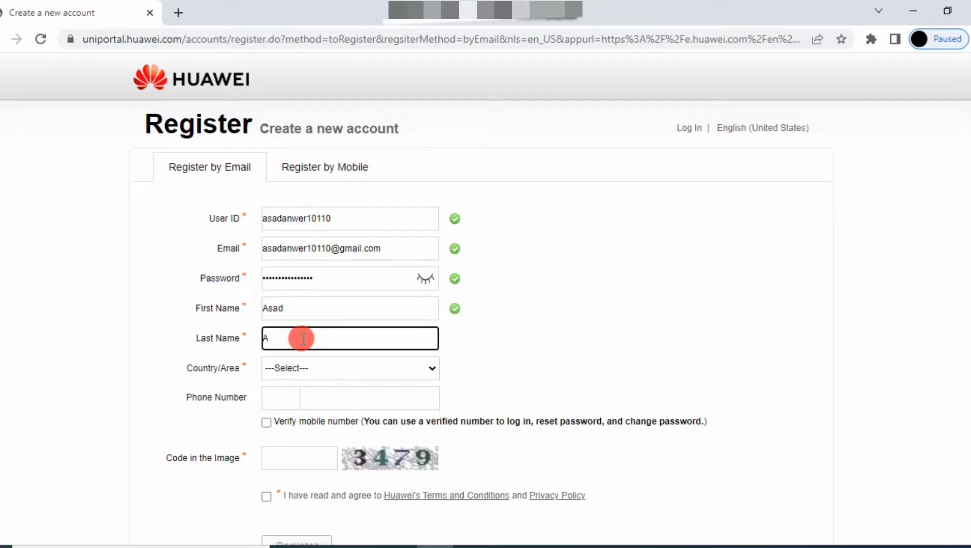
# - Choose Pakistan as Country/Area and enter a mobile phone number
pyautogui.click(304, 368)
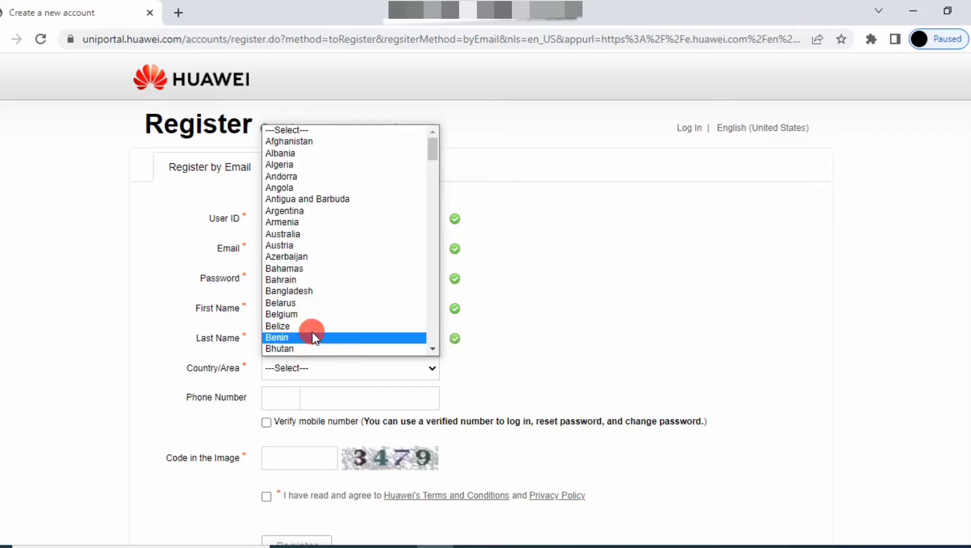
pyautogui.press('p')
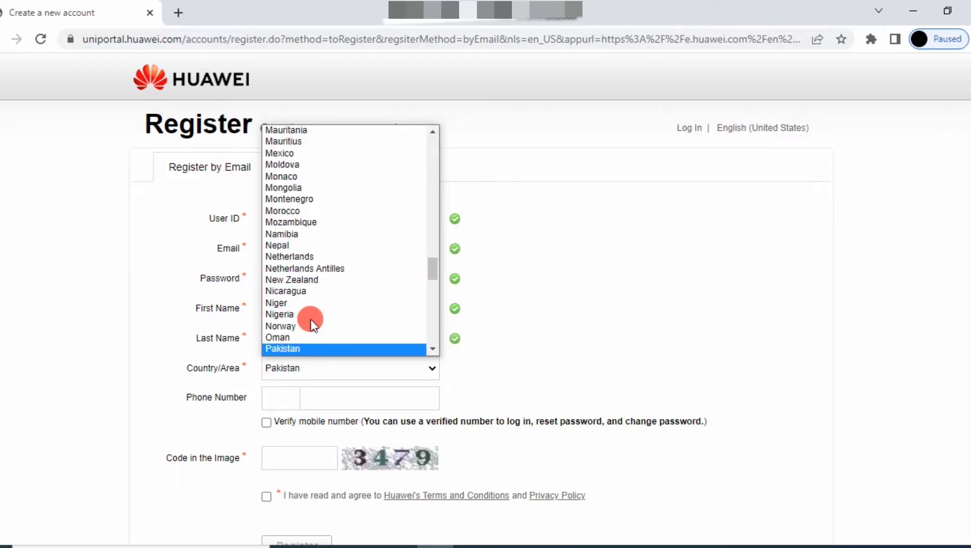
pyautogui.press('Return')
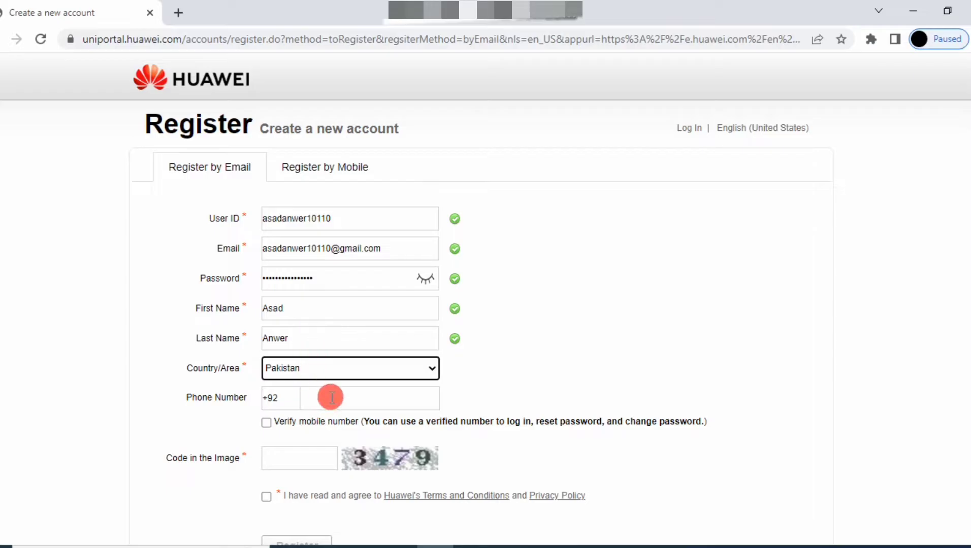
pyautogui.click(330, 398)
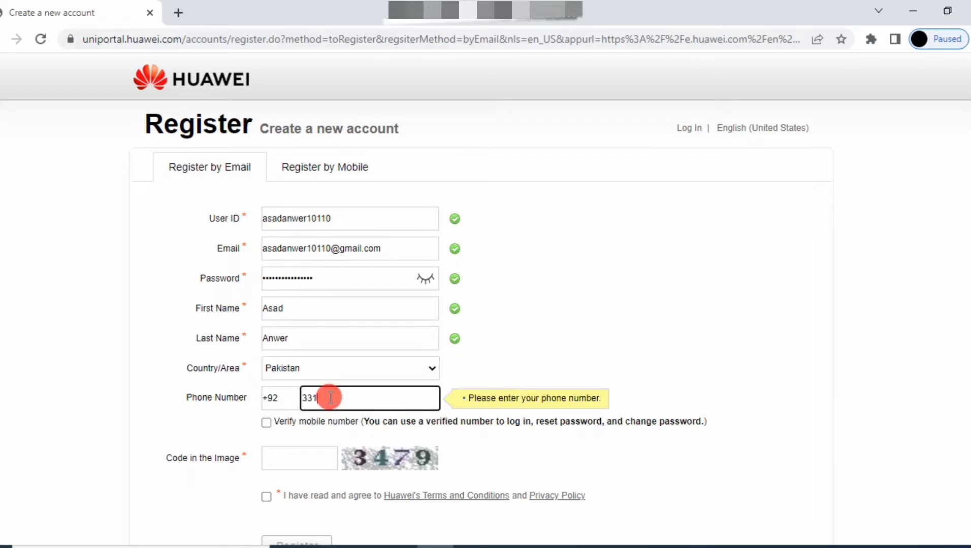
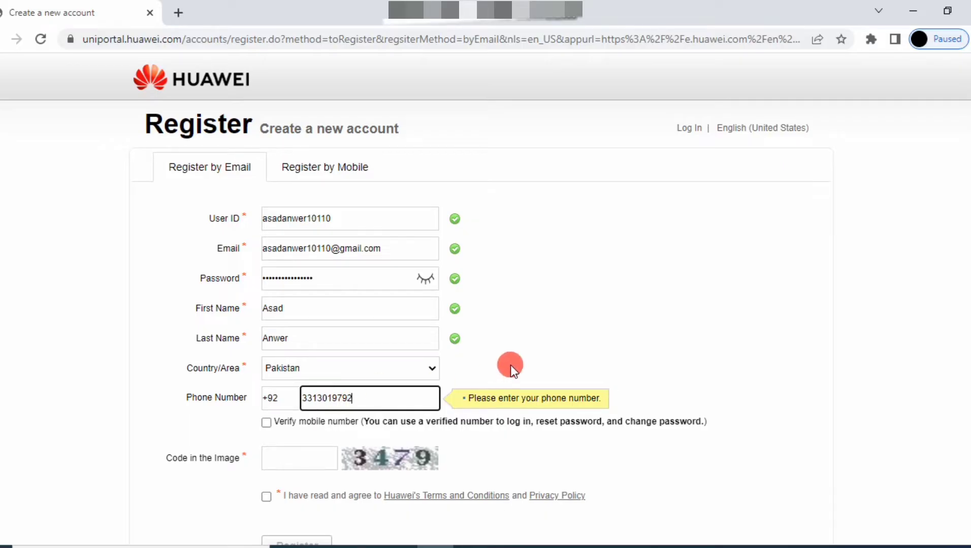
# - Replace the already-registered phone number with another one and drop its leading 0
pyautogui.scroll(-2, 510, 365)
pyautogui.click(308, 382)
pyautogui.click(266, 348)
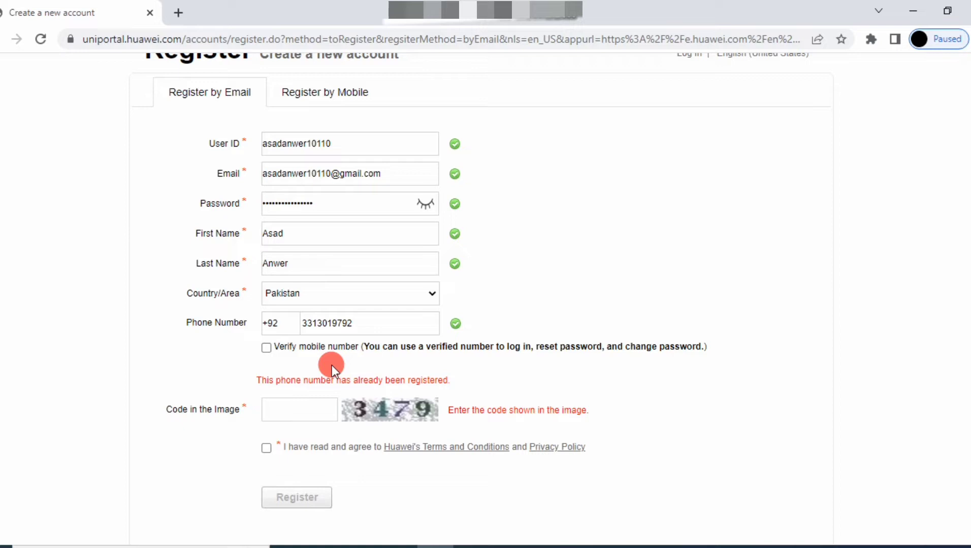
pyautogui.click(378, 325)
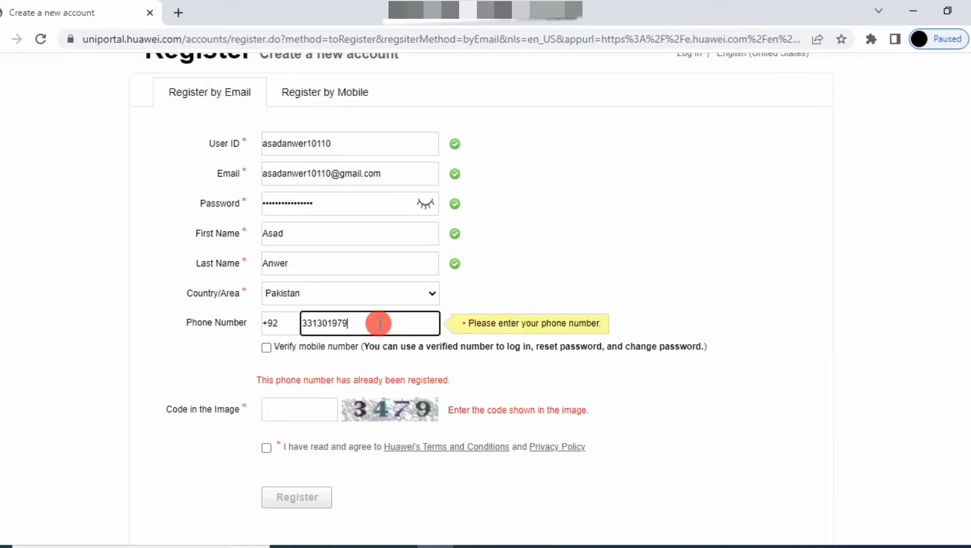
pyautogui.press('BackSpace')
pyautogui.press('BackSpace')
pyautogui.press('BackSpace')
pyautogui.press('BackSpace')
pyautogui.press('BackSpace')
pyautogui.press('BackSpace')
pyautogui.press('BackSpace')
pyautogui.press('BackSpace')
pyautogui.press('BackSpace')
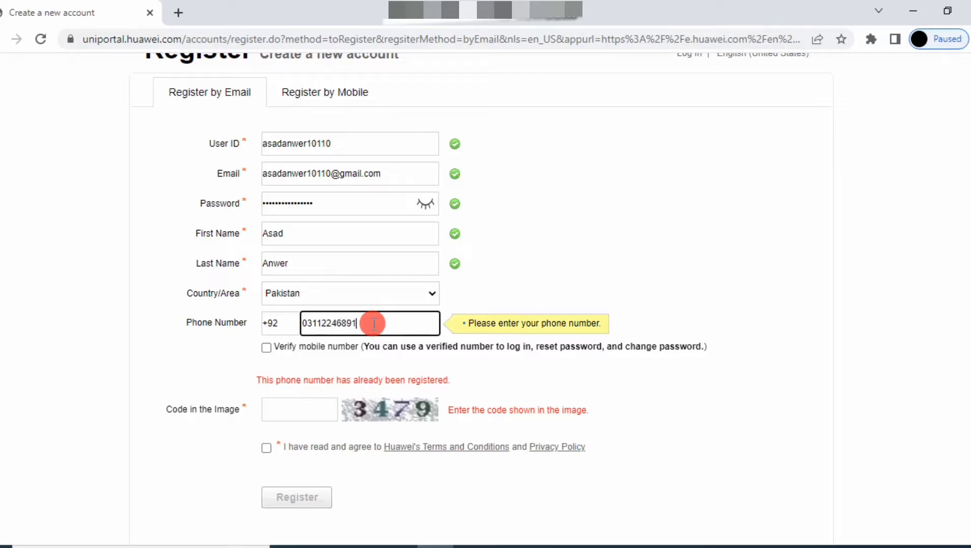
pyautogui.click(267, 350)
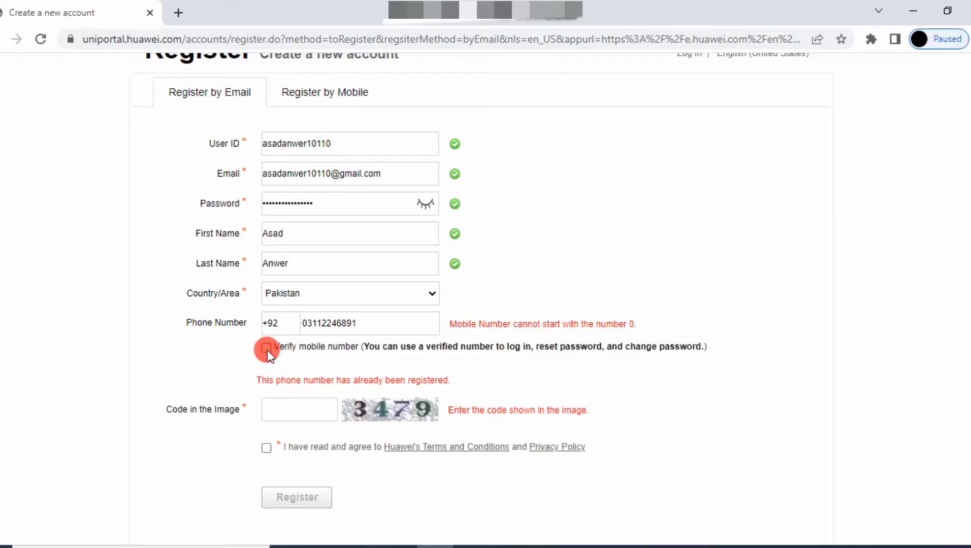
pyautogui.click(308, 324)
pyautogui.press('BackSpace')
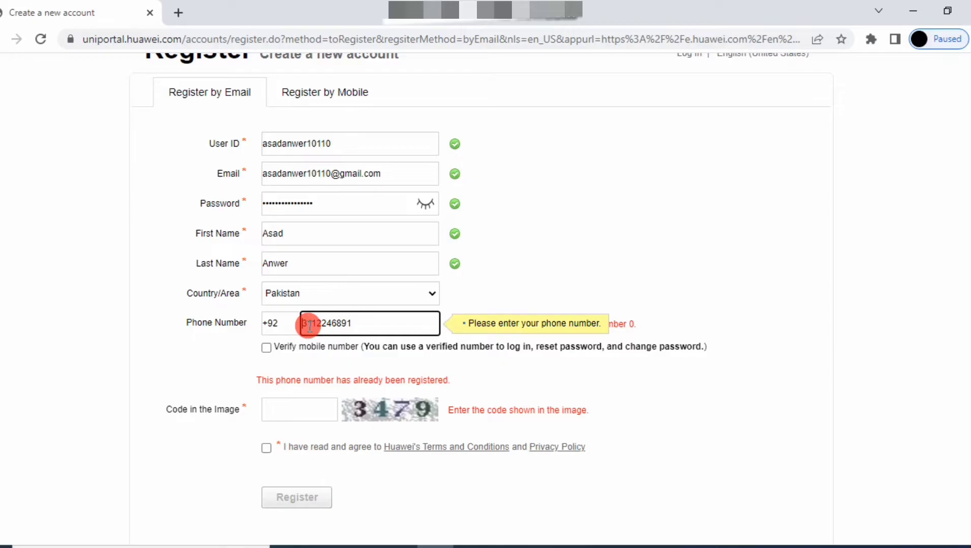
pyautogui.click(268, 353)
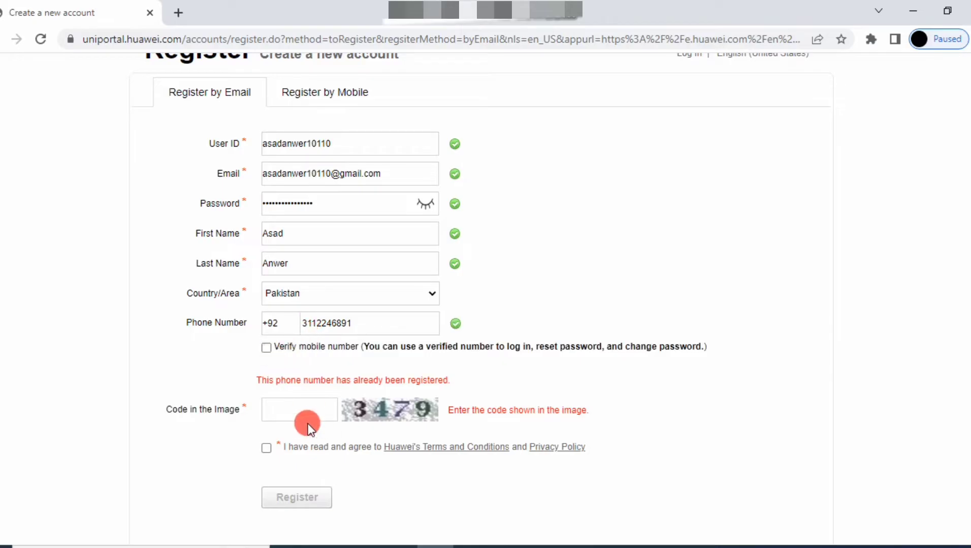
# - Enter image code 3479, accept the terms and privacy policy, and submit the registration
pyautogui.click(300, 410)
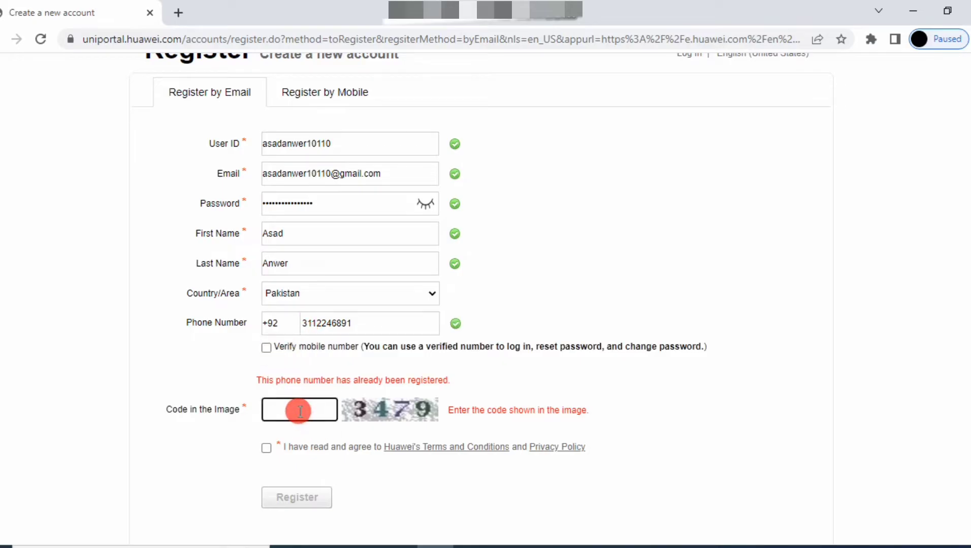
pyautogui.write('3479')
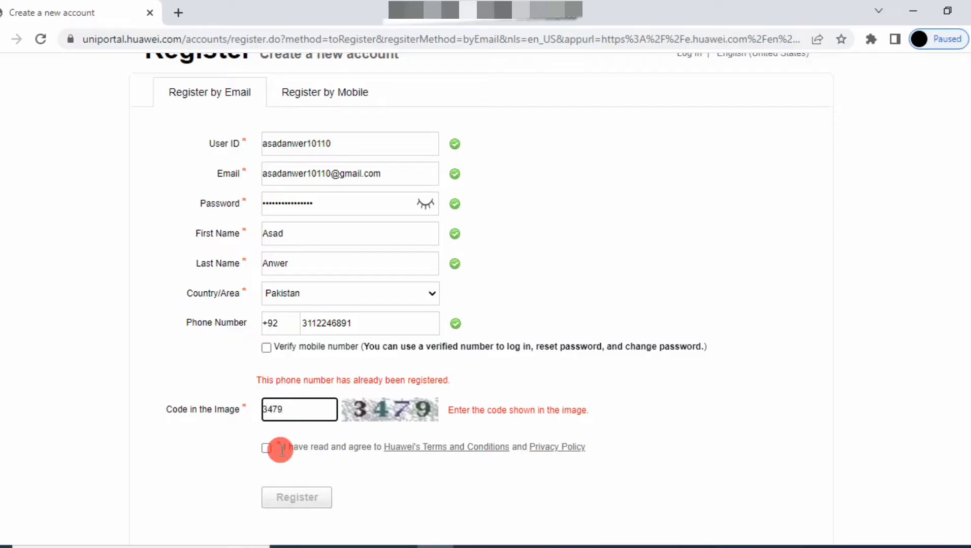
pyautogui.click(266, 450)
pyautogui.click(267, 448)
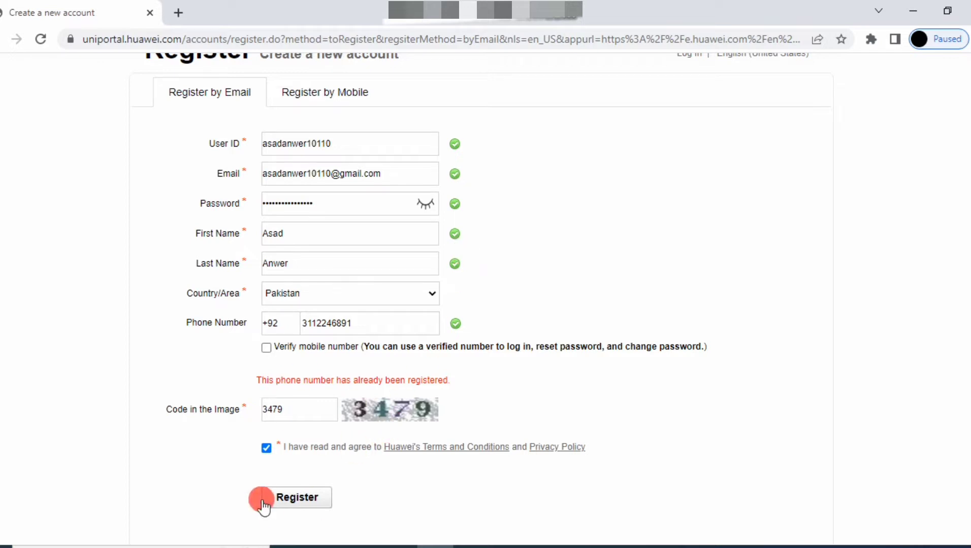
pyautogui.click(288, 502)
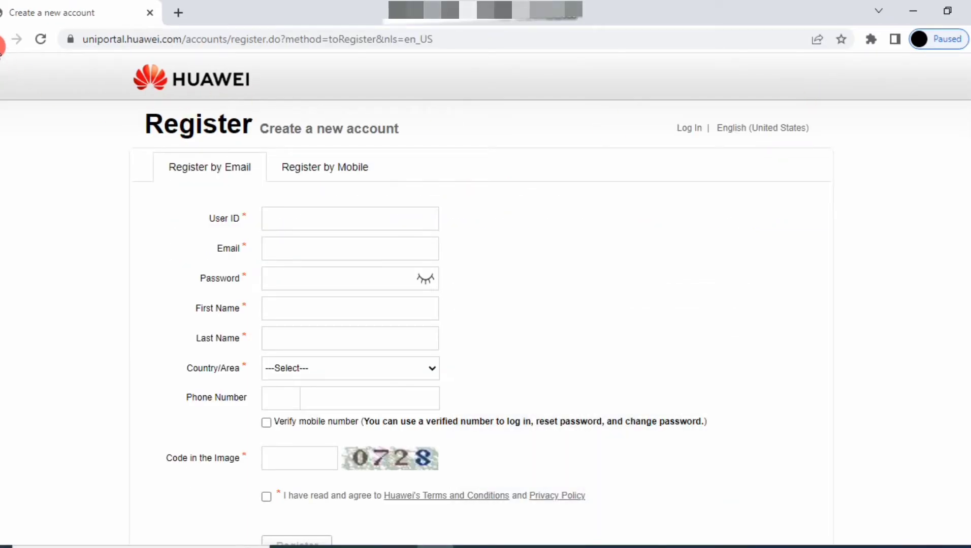
# - Sign in on the Uniportal page with the registered Gmail address and password
pyautogui.click(14, 42)
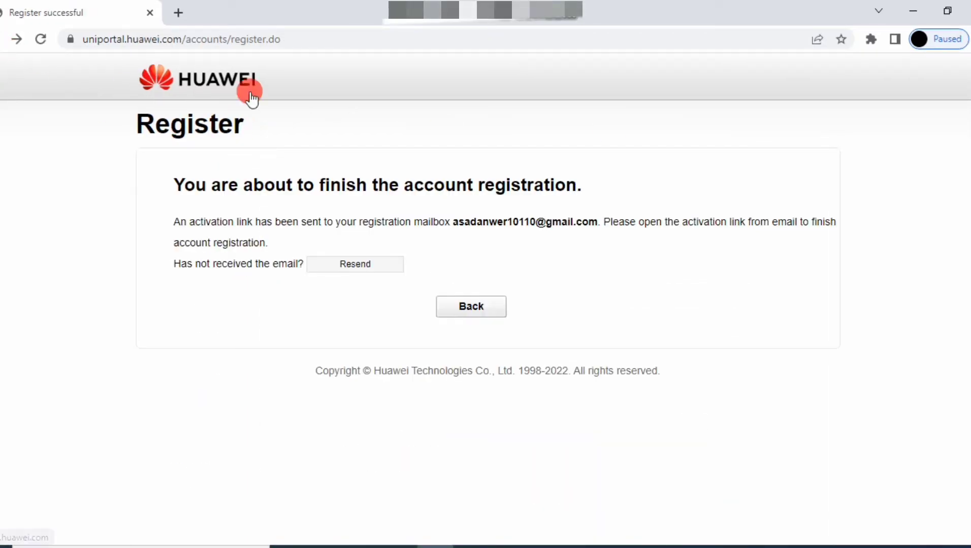
pyautogui.click(2, 40)
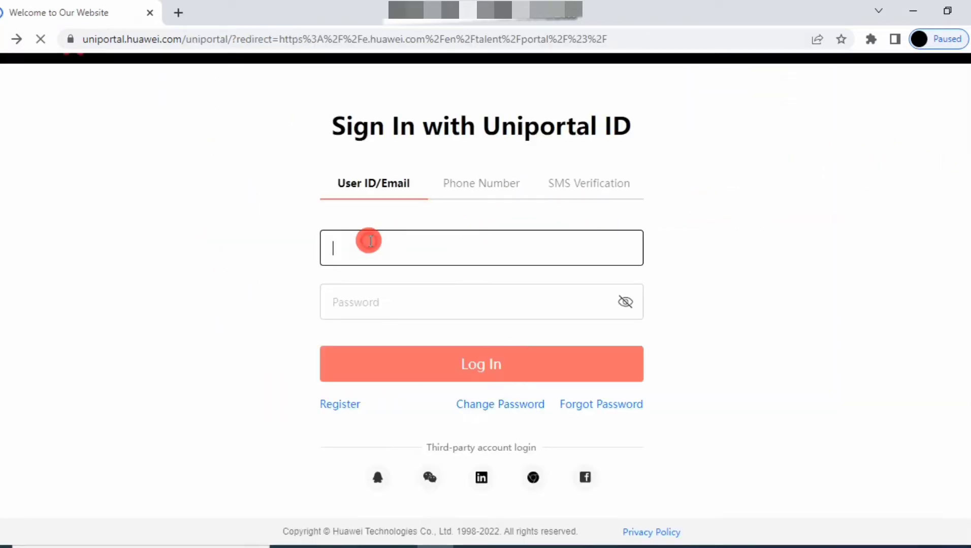
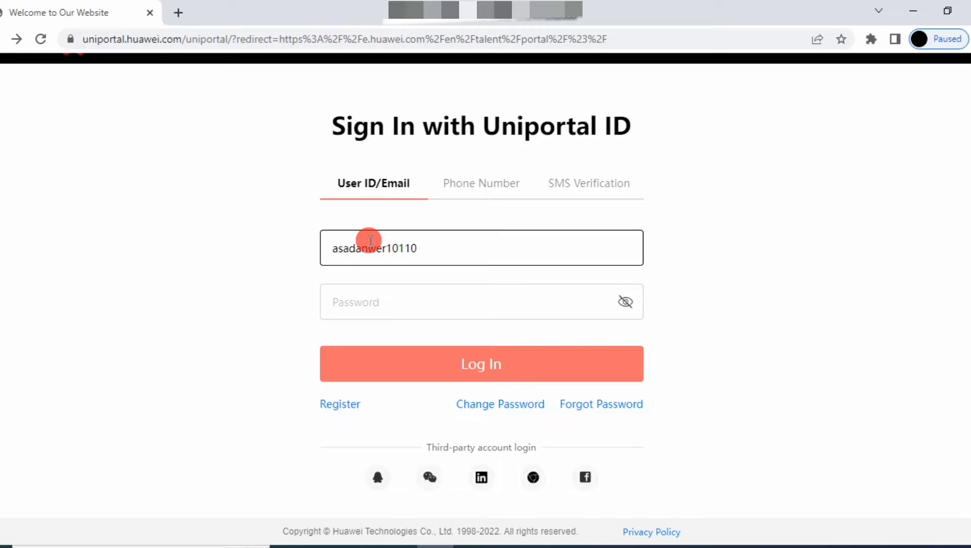
pyautogui.click(371, 306)
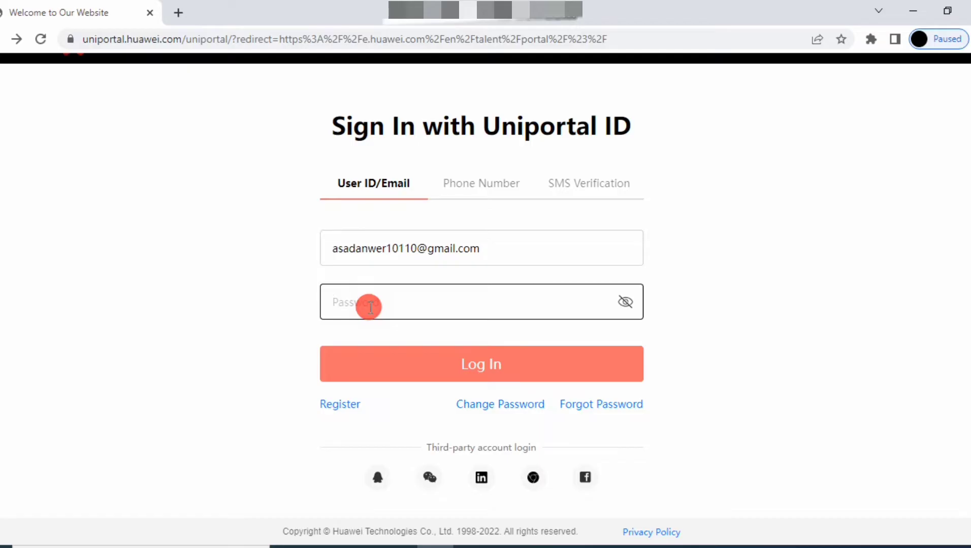
pyautogui.write('•••••••••••••••••')
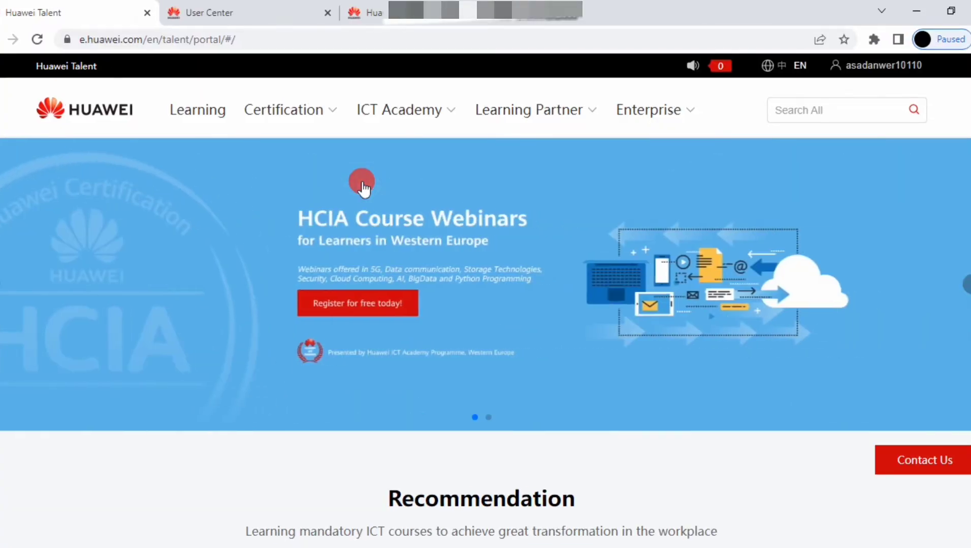
# - Choose Identity Verification from the username menu at the top right
pyautogui.moveTo(528, 110)
pyautogui.moveTo(873, 65)
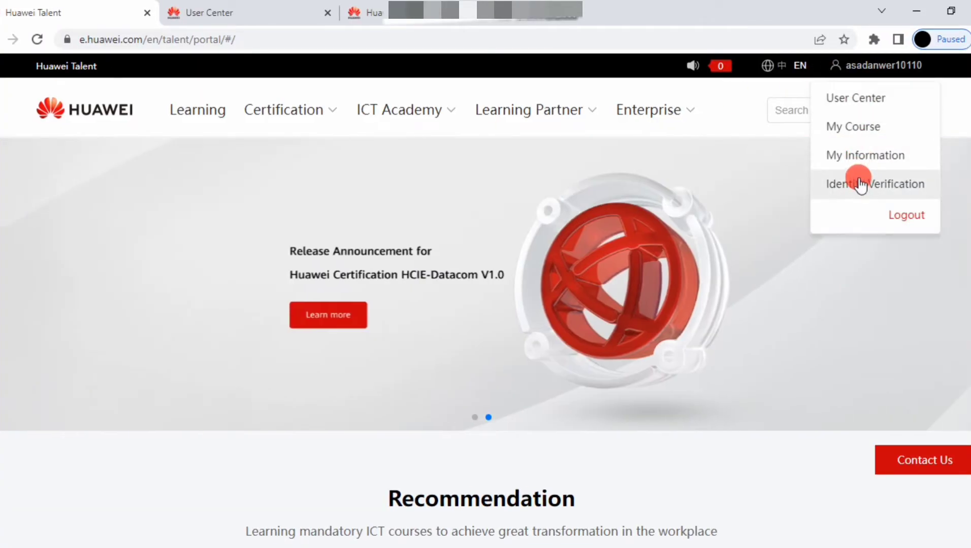
pyautogui.click(859, 184)
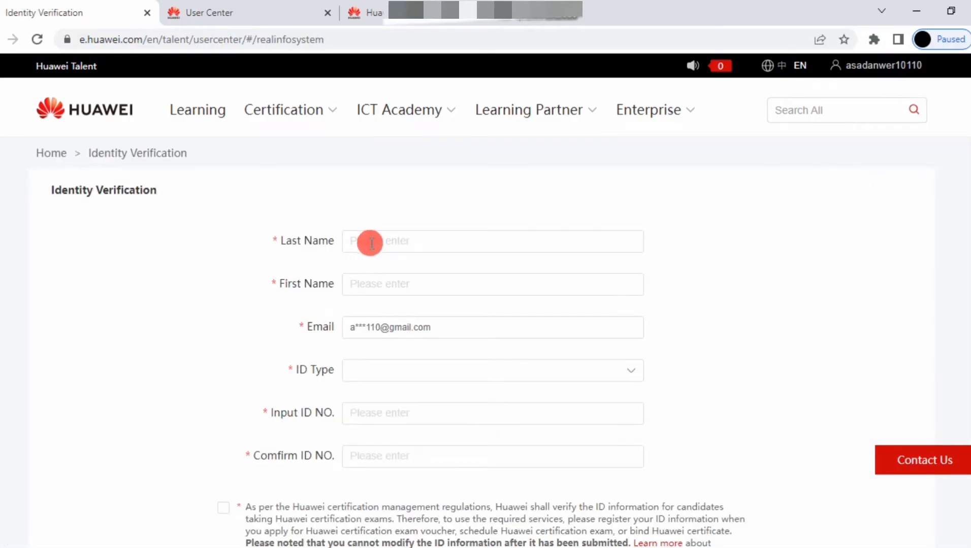
# - Enter the user's last name and first name in the verification form
pyautogui.click(371, 243)
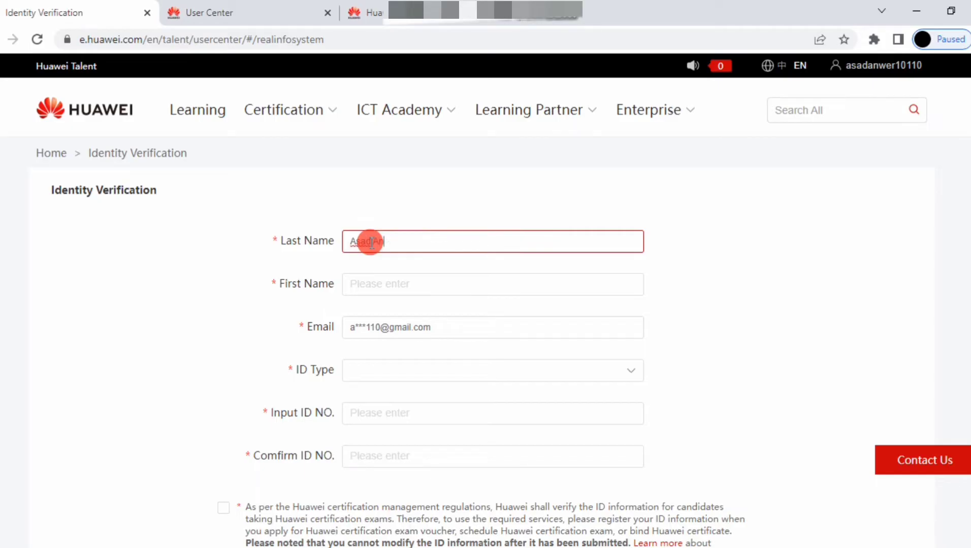
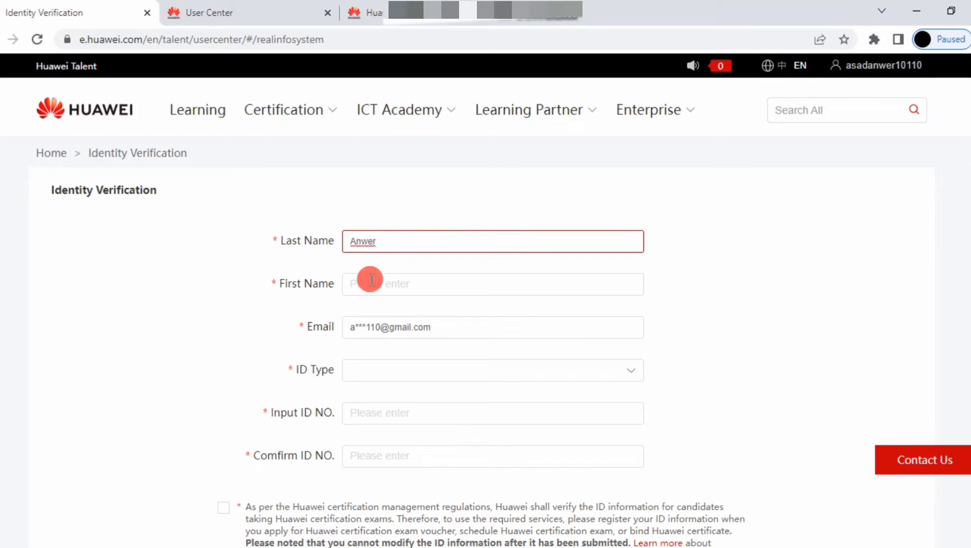
pyautogui.click(371, 279)
pyautogui.write('Asad')
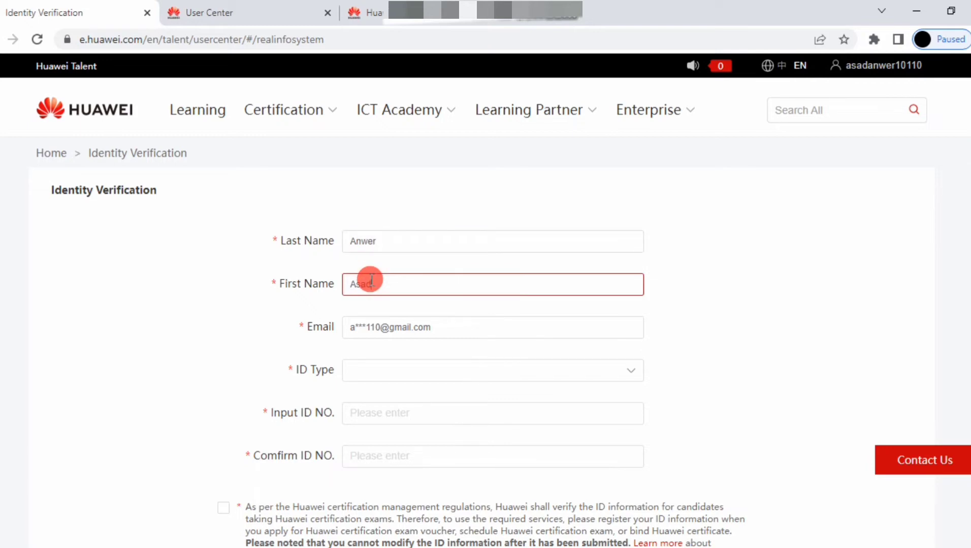
# - Set ID Type to Local ID Card and enter and confirm the ID number
pyautogui.click(380, 373)
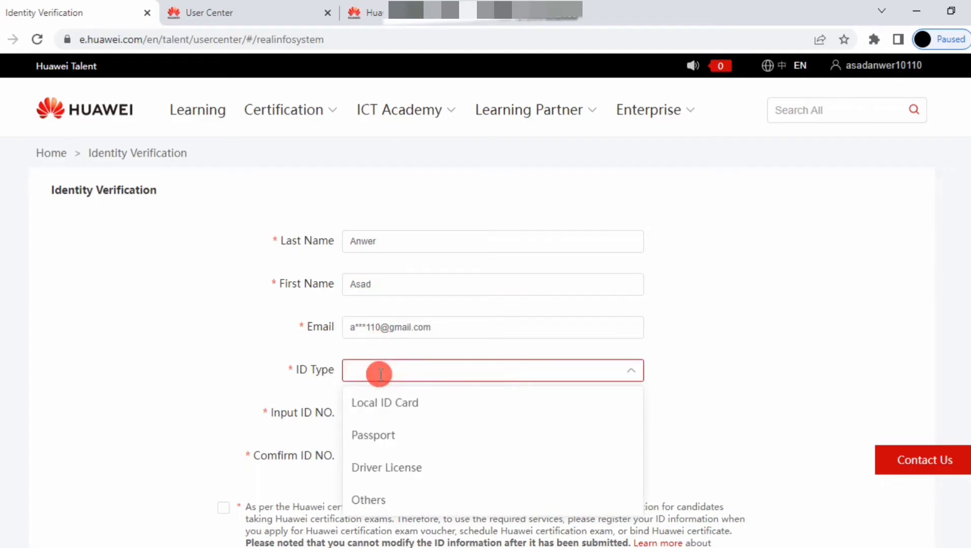
pyautogui.click(422, 401)
pyautogui.click(370, 417)
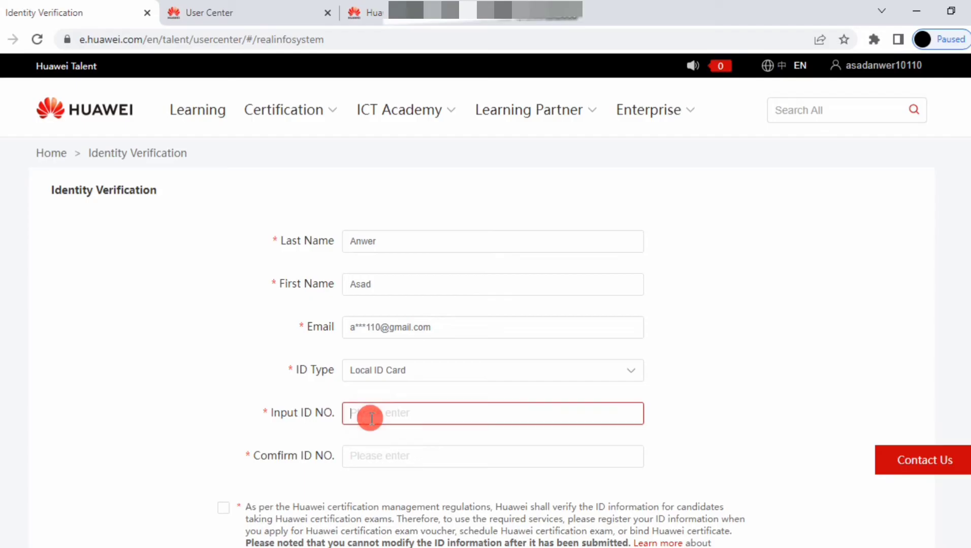
pyautogui.click(397, 457)
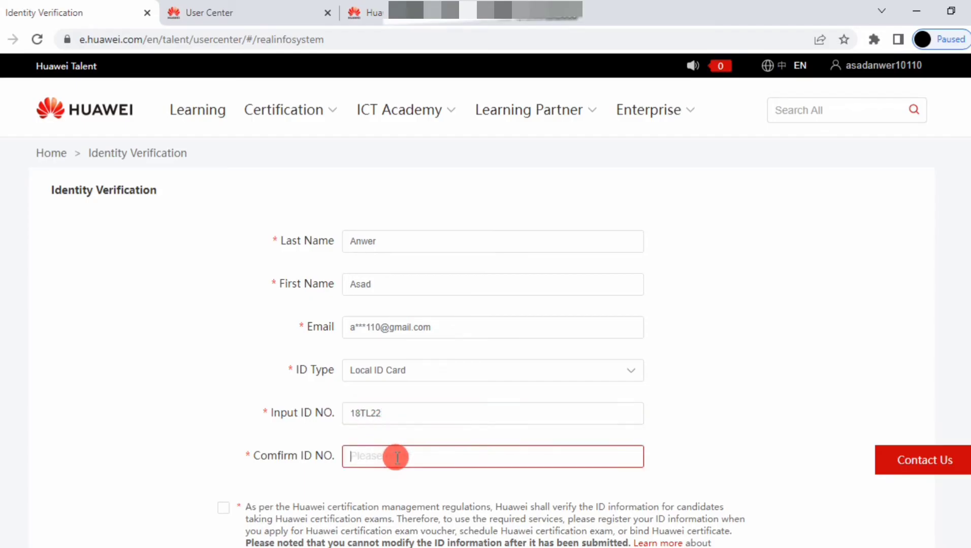
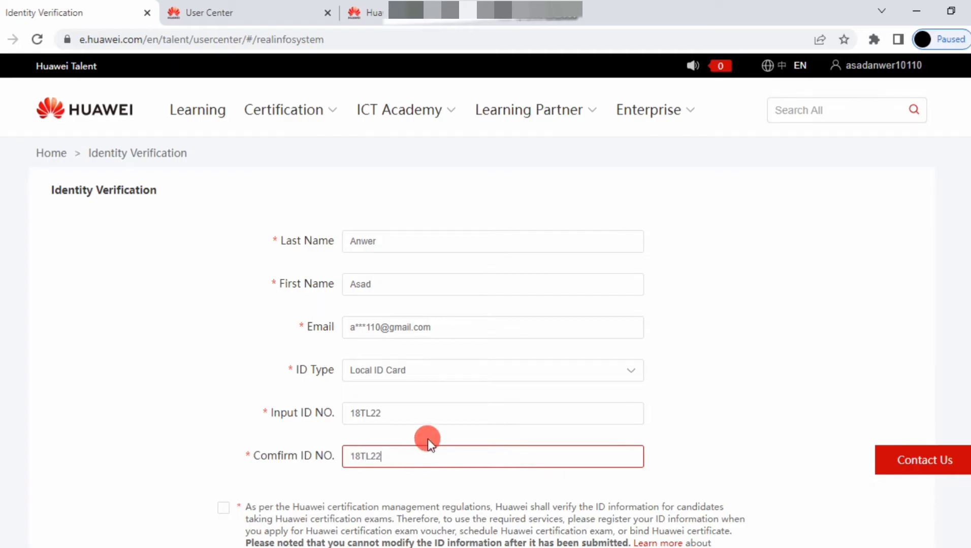
# - Accept the privacy policy and verification regulations, then submit and confirm in the Notice
pyautogui.scroll(-4, 427, 439)
pyautogui.click(223, 357)
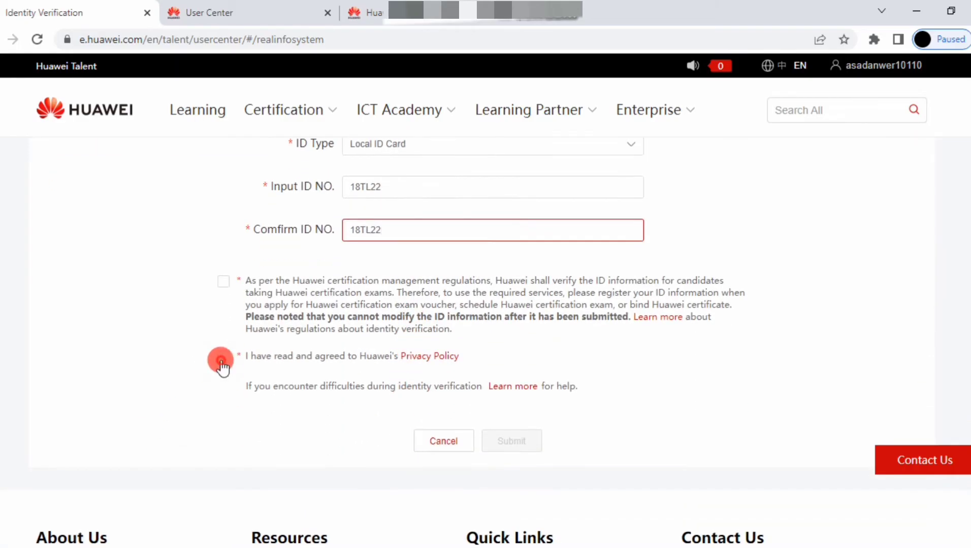
pyautogui.click(223, 281)
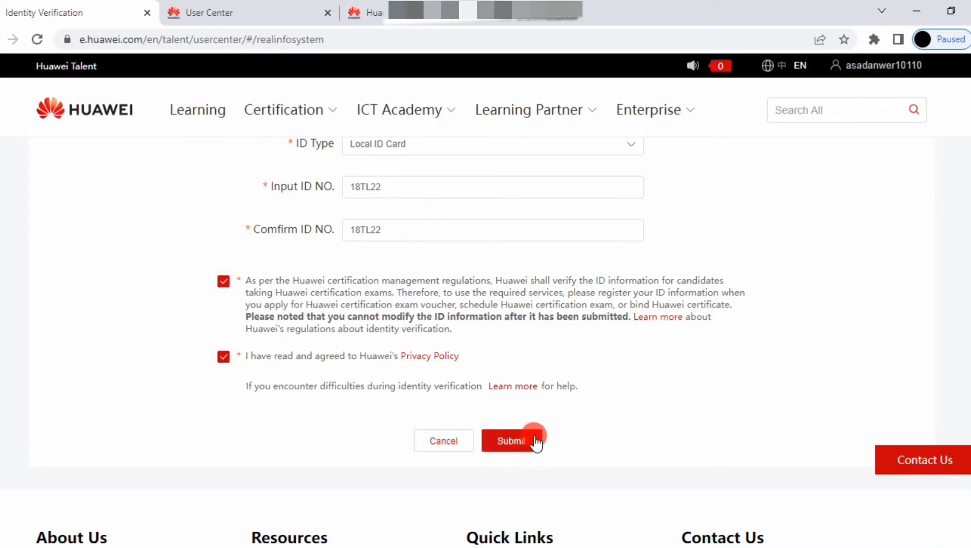
pyautogui.click(514, 443)
pyautogui.click(515, 351)
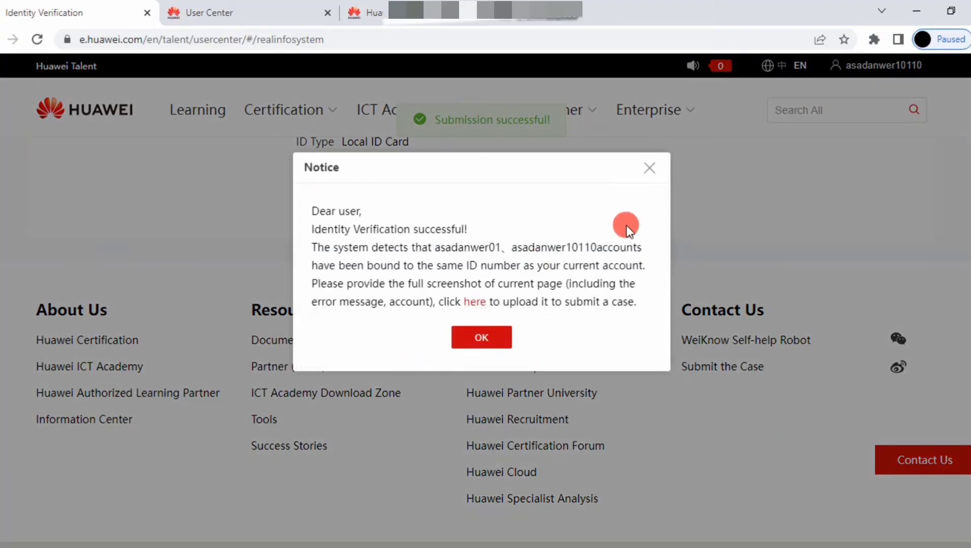
# - Close the success notice and go to My Information, down to Role Information
pyautogui.click(474, 346)
pyautogui.moveTo(867, 64)
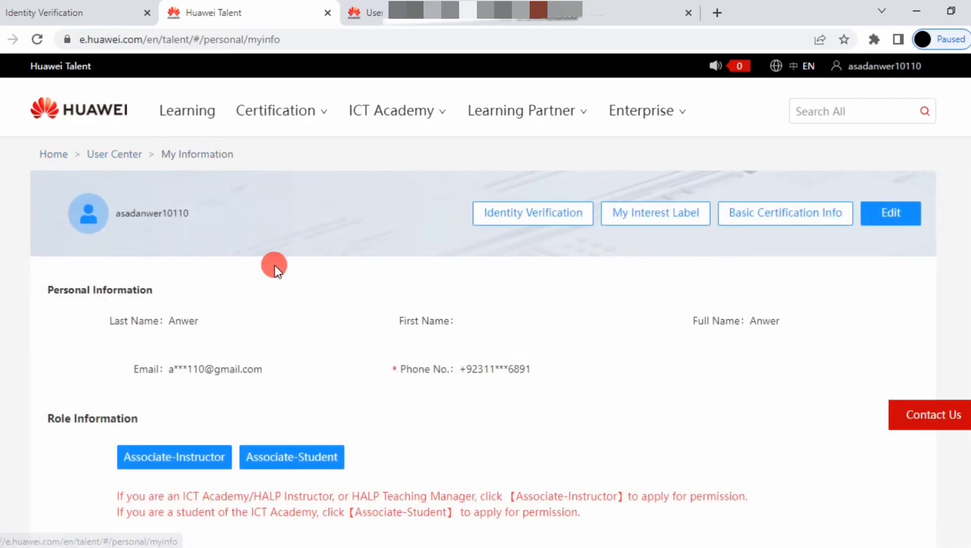
pyautogui.scroll(-3, 359, 325)
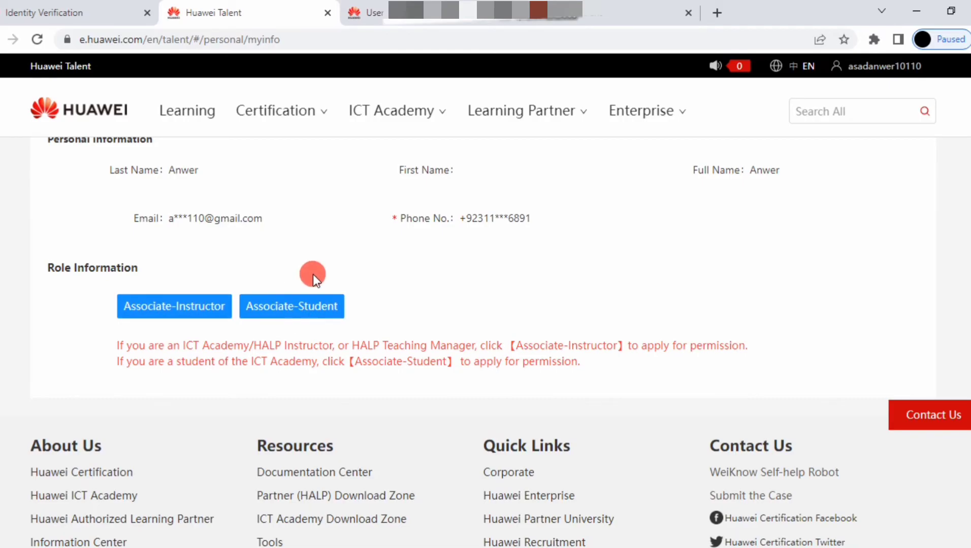
# - Start the ICT Academy Student application with Pakistan as Country/Region and bring up the My Academy picker
pyautogui.click(307, 305)
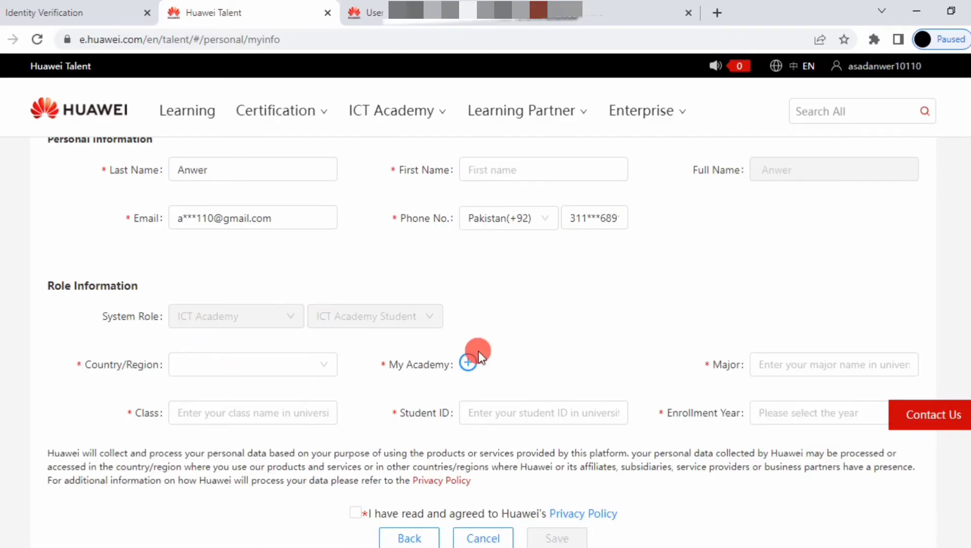
pyautogui.scroll(-3, 389, 343)
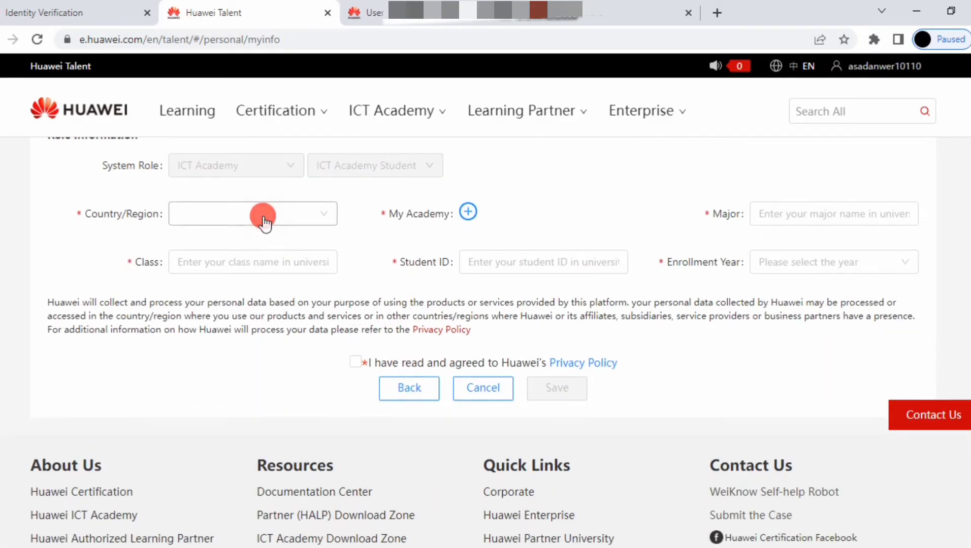
pyautogui.click(316, 221)
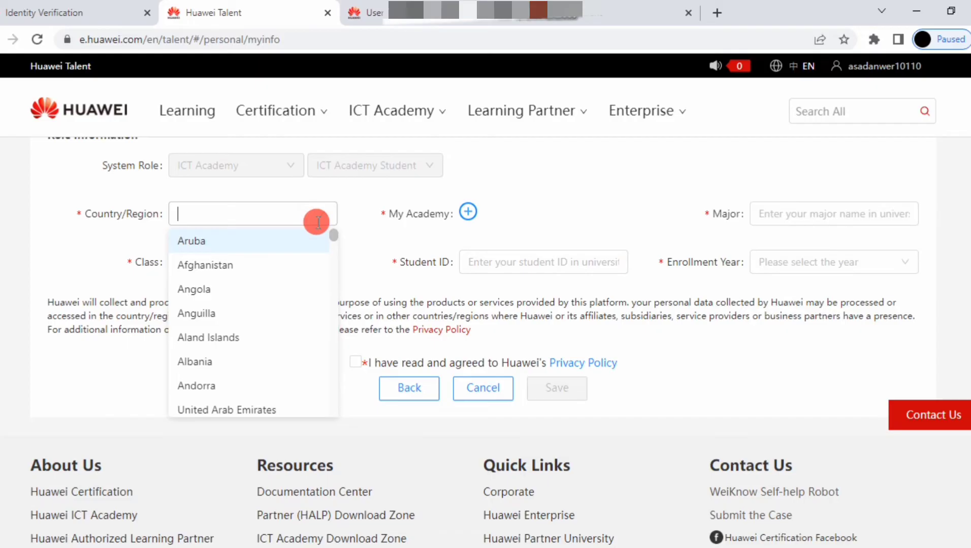
pyautogui.write('pak')
pyautogui.press('Return')
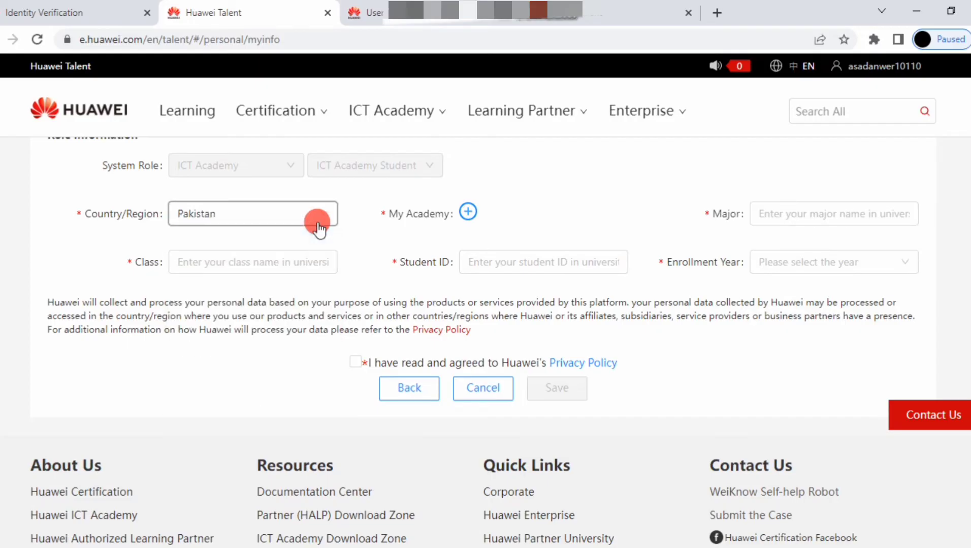
pyautogui.click(471, 211)
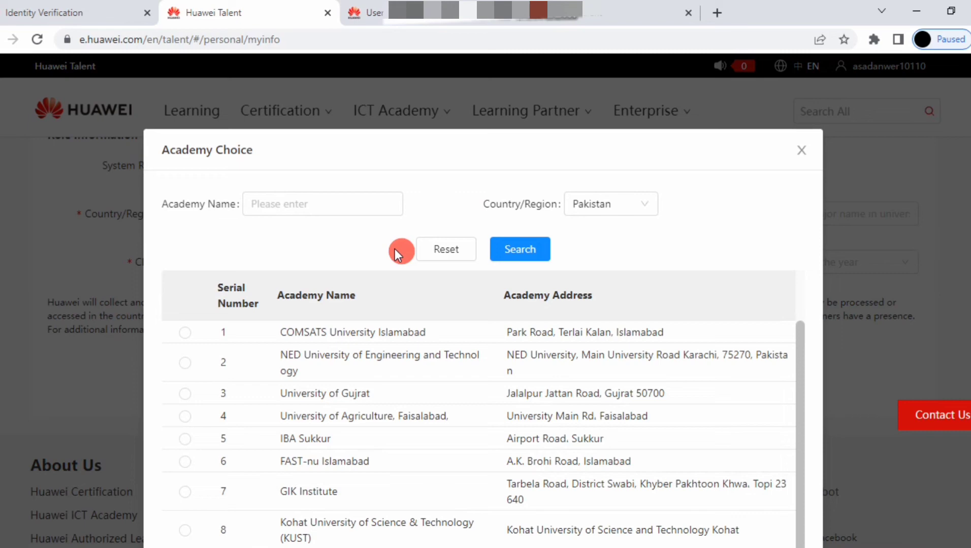
# - Search academies for 'mehran', select Mehran University of Engineering & Technology, and save
pyautogui.click(318, 204)
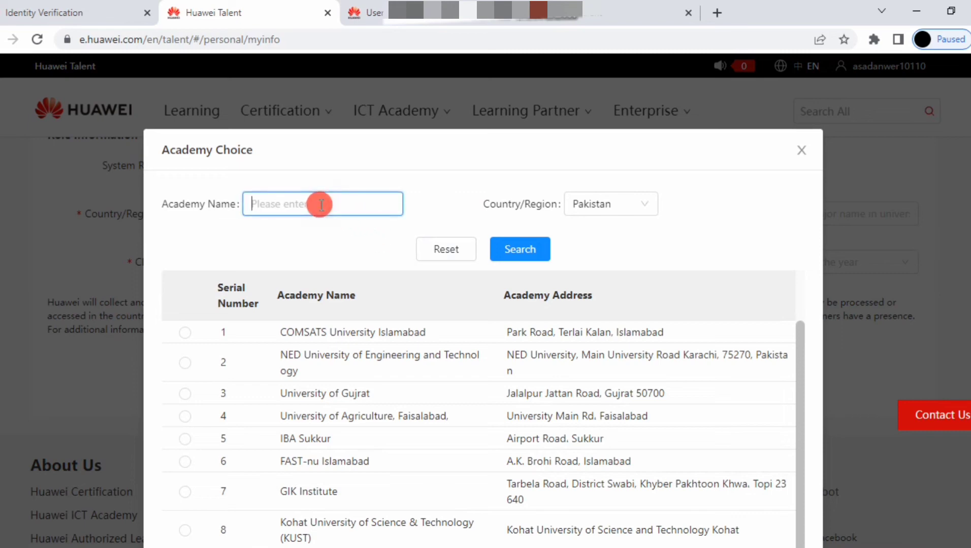
pyautogui.write('mehran')
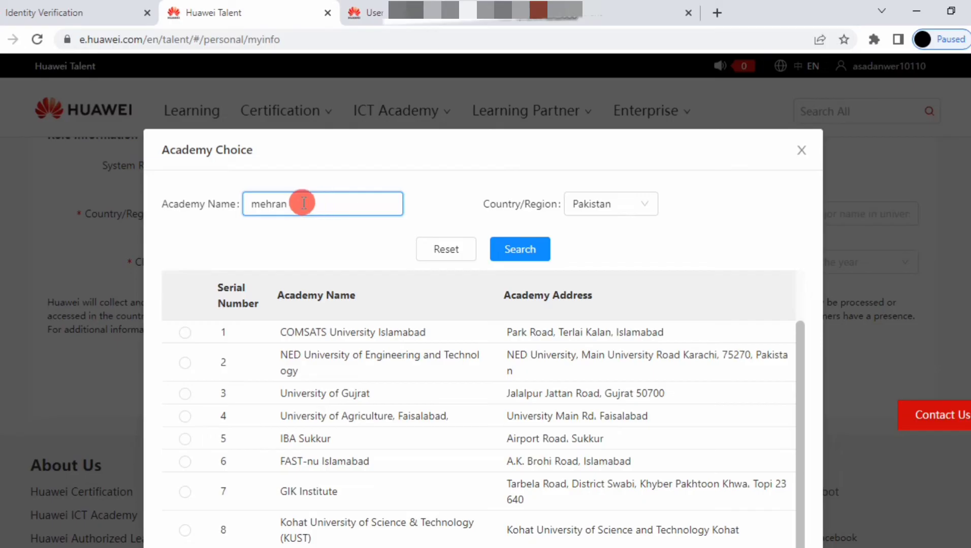
pyautogui.click(517, 252)
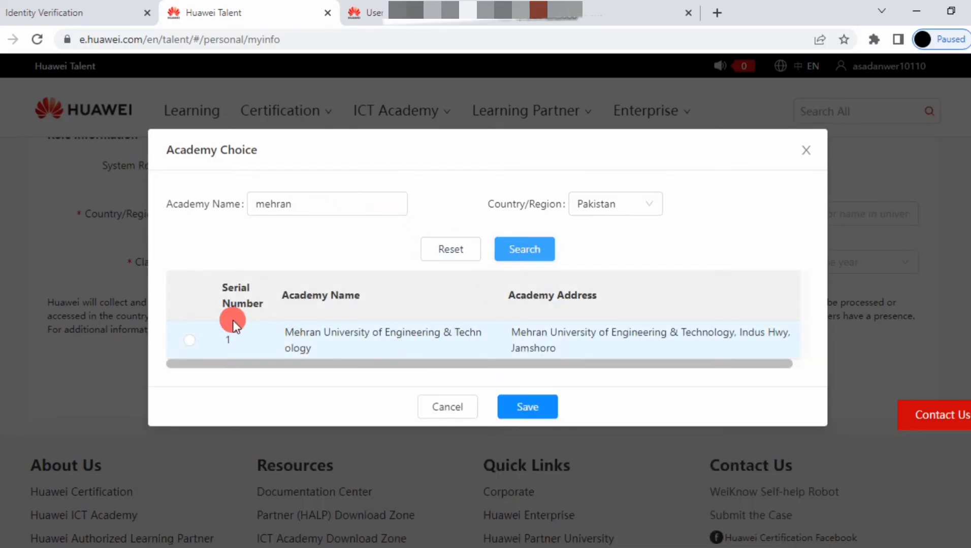
pyautogui.click(189, 340)
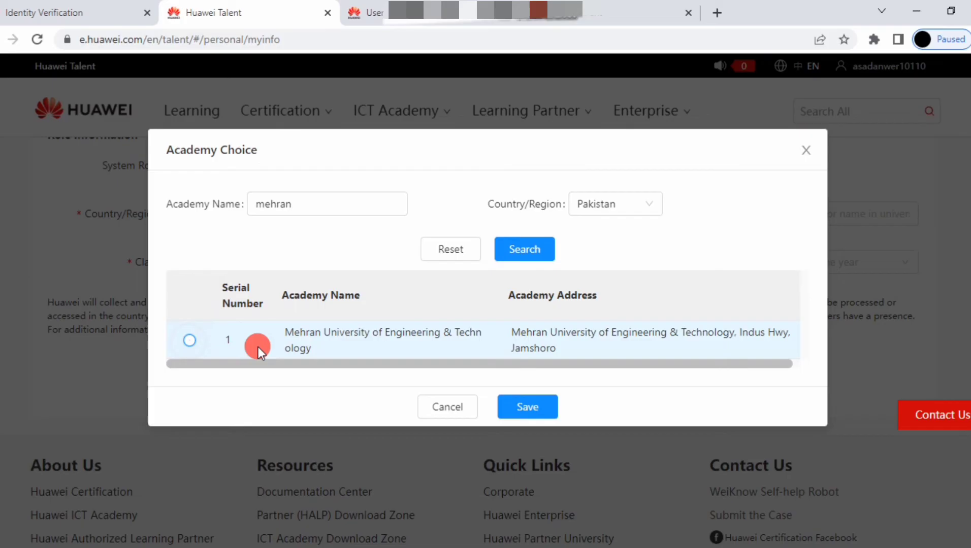
pyautogui.click(538, 418)
# - Enter Telecom as the major, ICT as the class, and the student's ID number
pyautogui.click(492, 262)
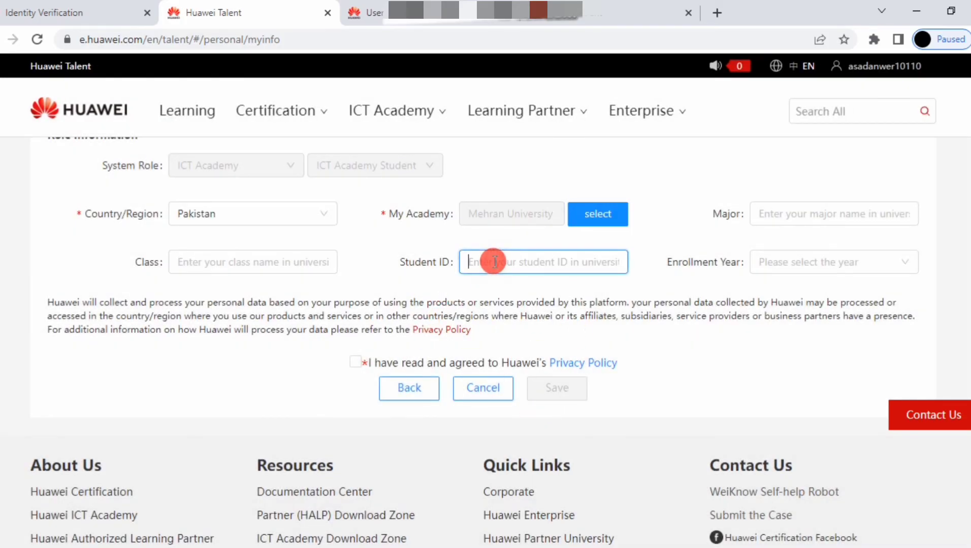
pyautogui.click(764, 213)
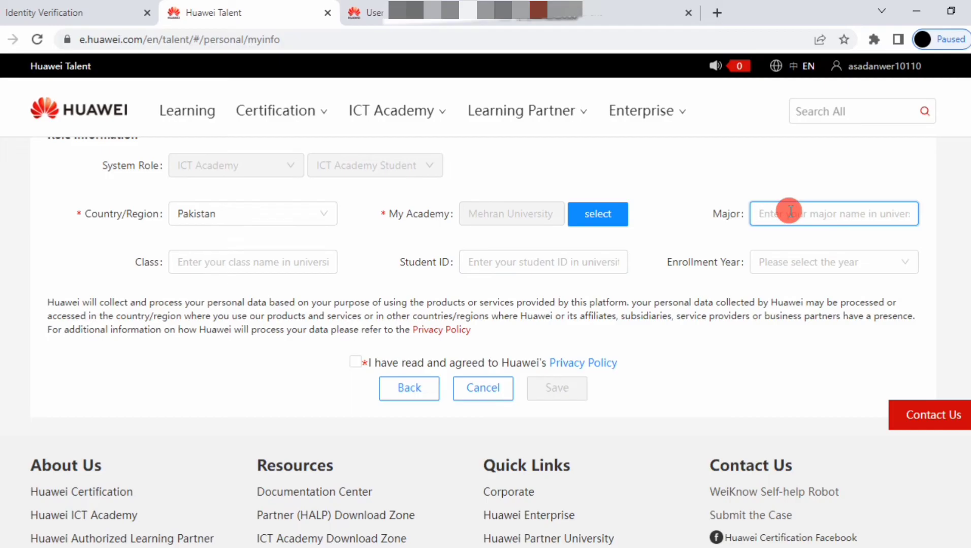
pyautogui.write('Telecom')
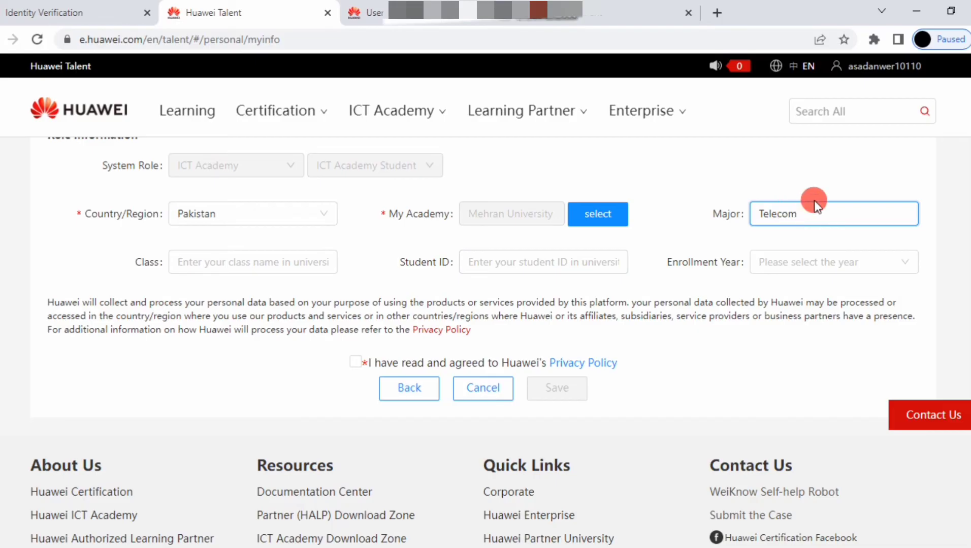
pyautogui.click(184, 262)
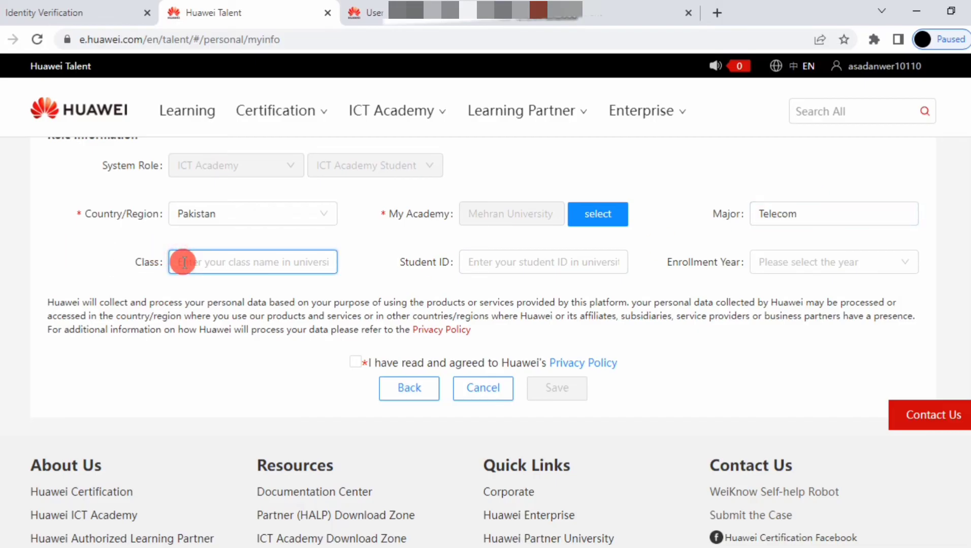
pyautogui.write('2')
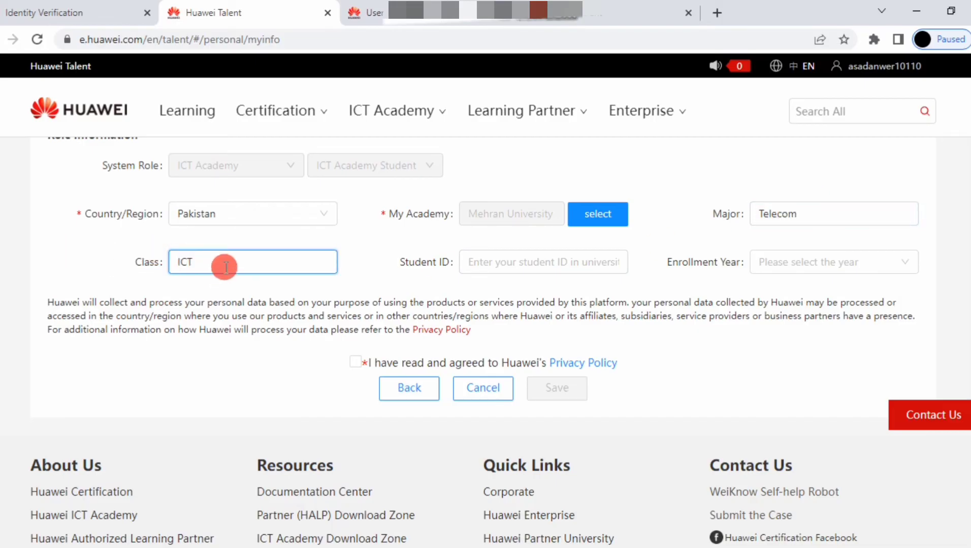
pyautogui.click(490, 262)
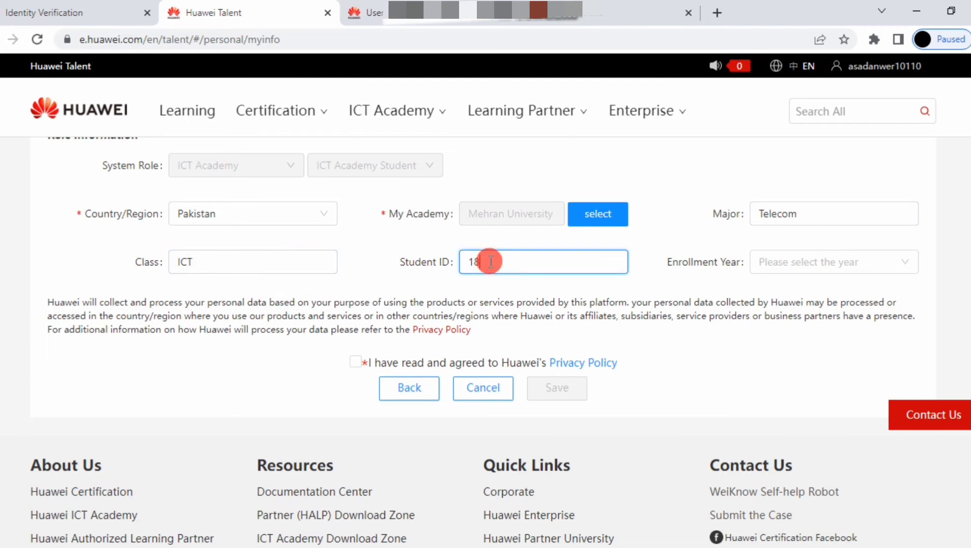
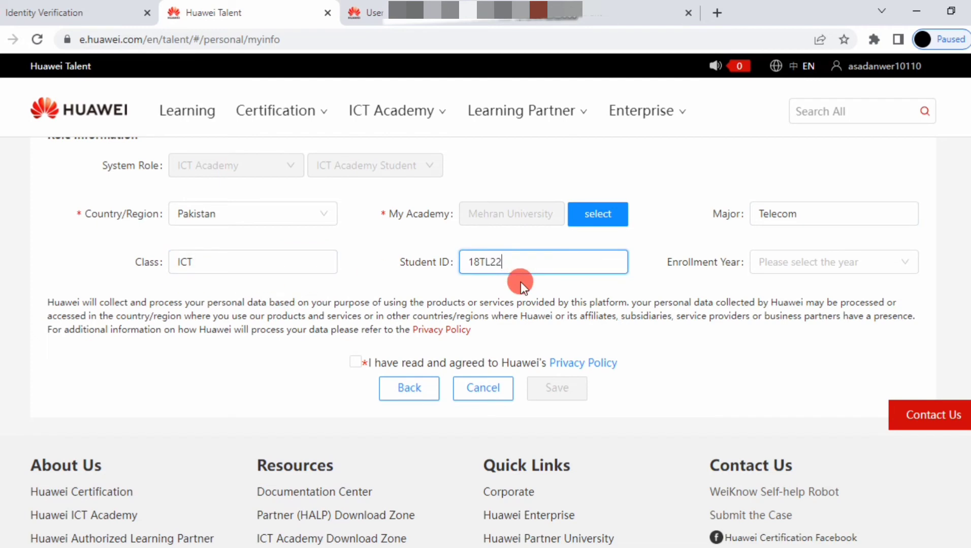
# - Set the enrollment year to 2022, accept the privacy policy, and try saving the role information
pyautogui.click(804, 264)
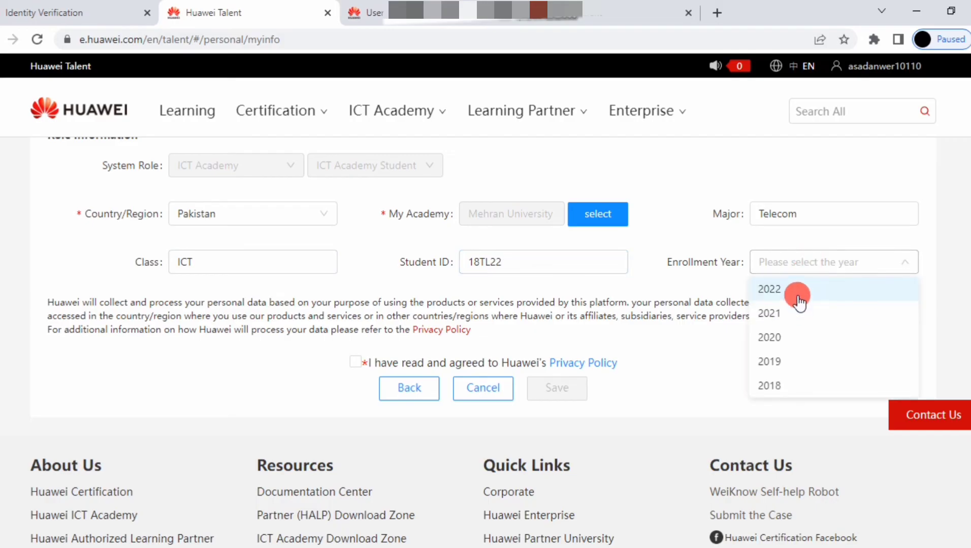
pyautogui.click(797, 292)
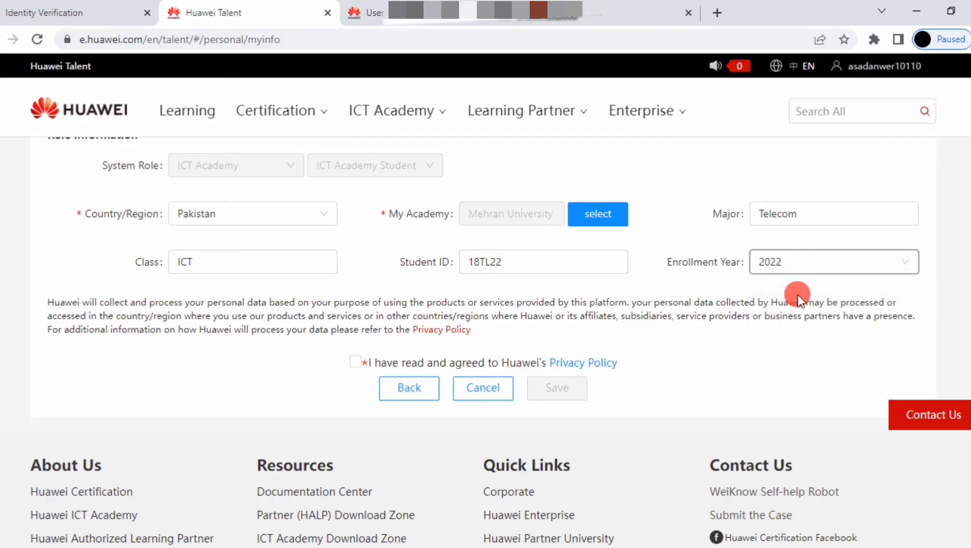
pyautogui.click(351, 364)
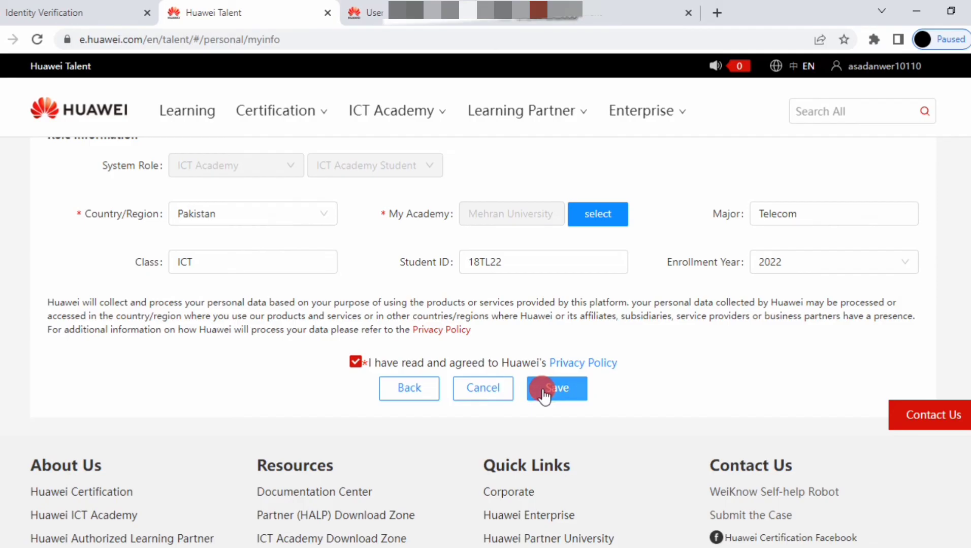
pyautogui.click(542, 390)
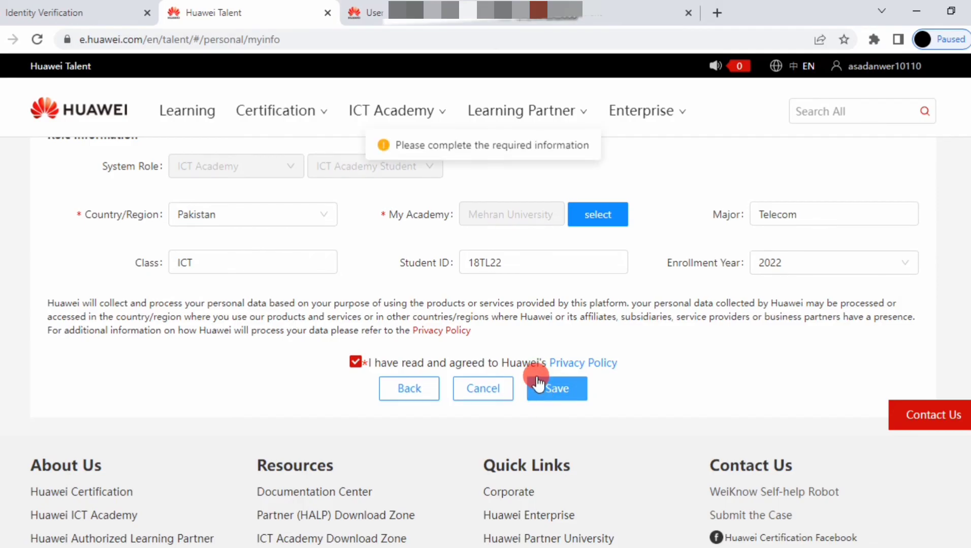
# - Fill in the missing First Name in Personal Information so the Full Name is complete
pyautogui.scroll(2, 537, 383)
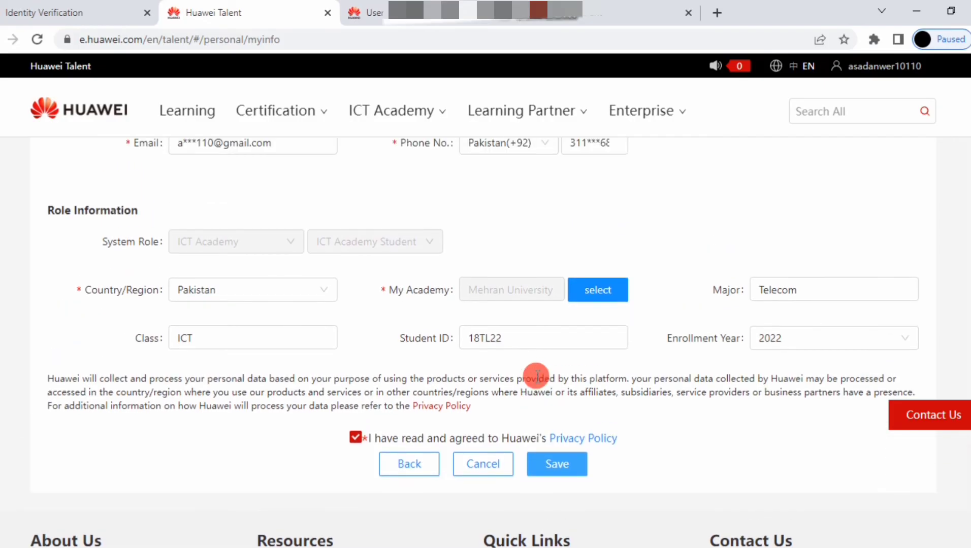
pyautogui.scroll(4, 531, 297)
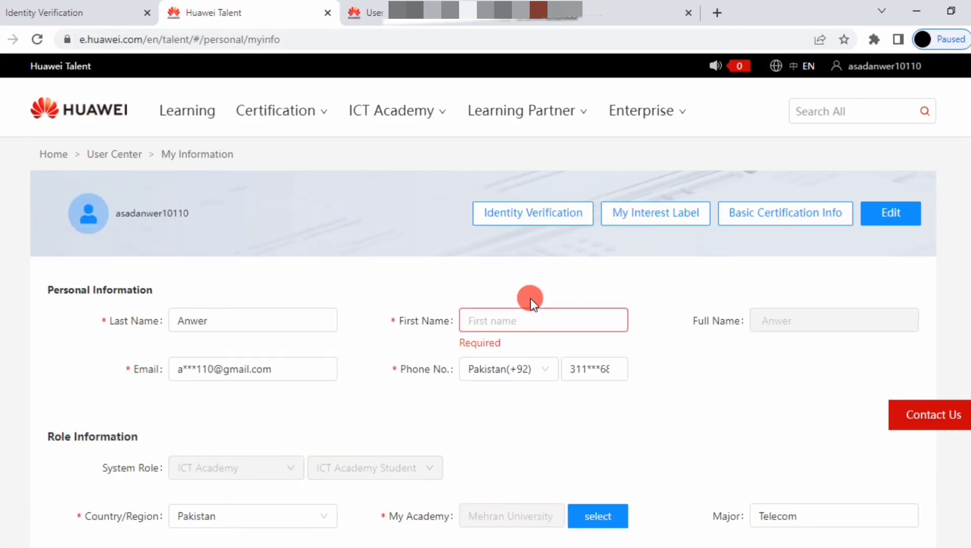
pyautogui.click(506, 323)
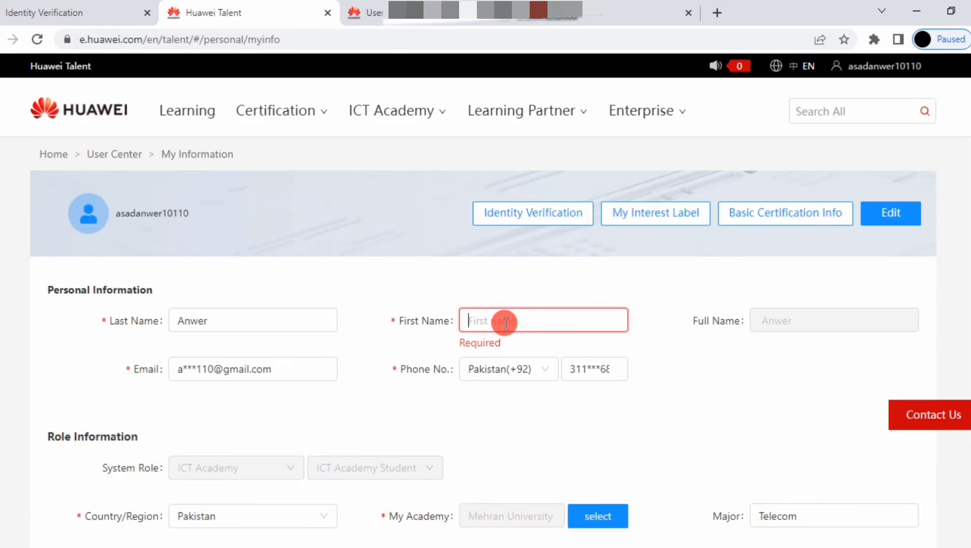
pyautogui.write('Asad')
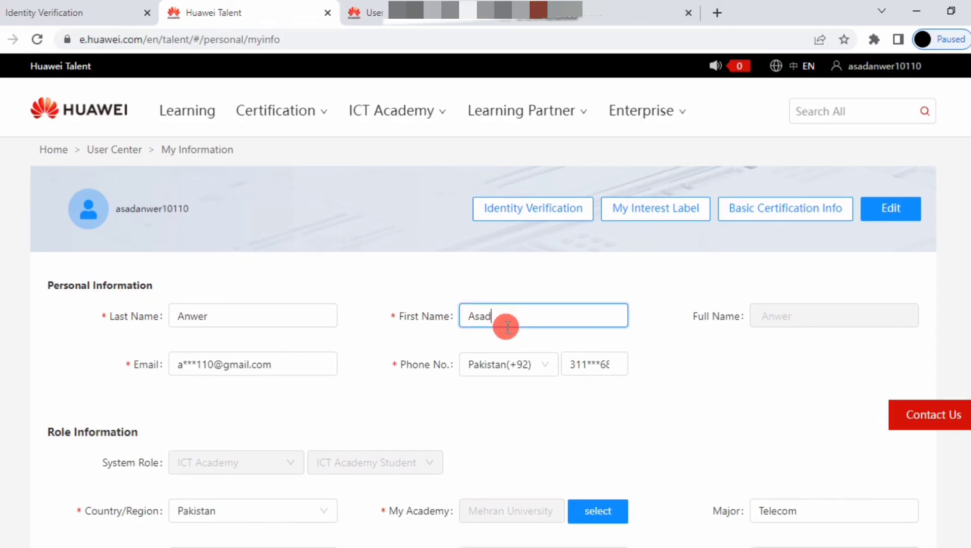
pyautogui.scroll(-1, 583, 296)
pyautogui.scroll(1, 799, 322)
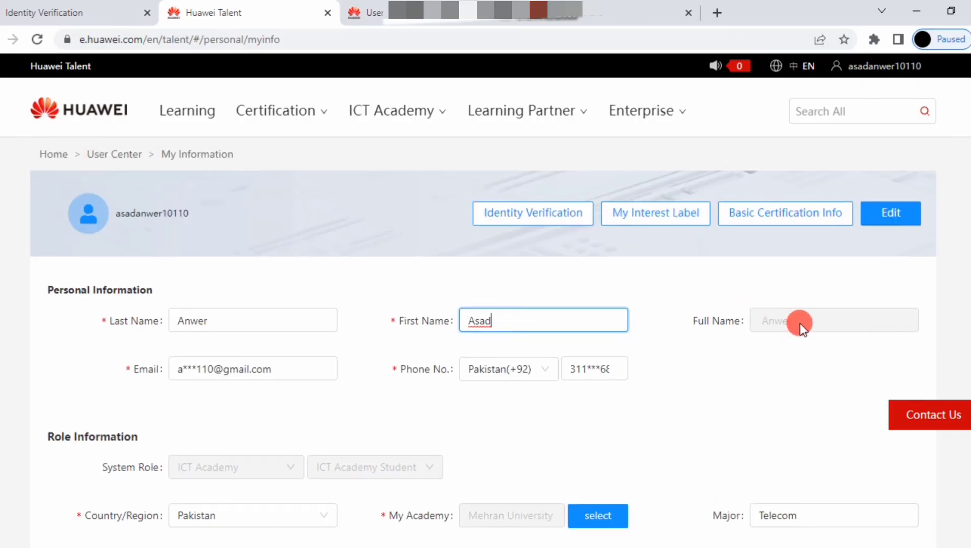
pyautogui.click(337, 355)
pyautogui.scroll(-5, 386, 379)
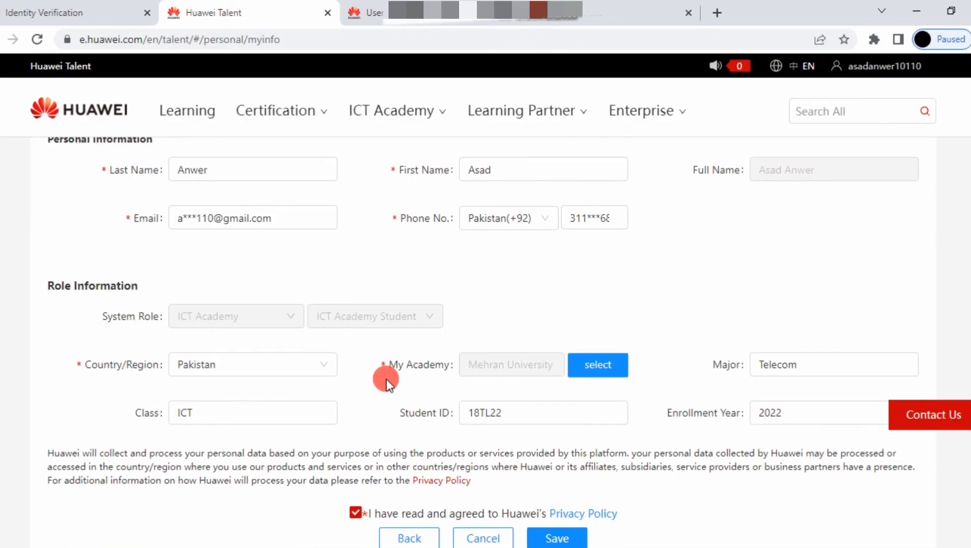
pyautogui.scroll(-1, 386, 379)
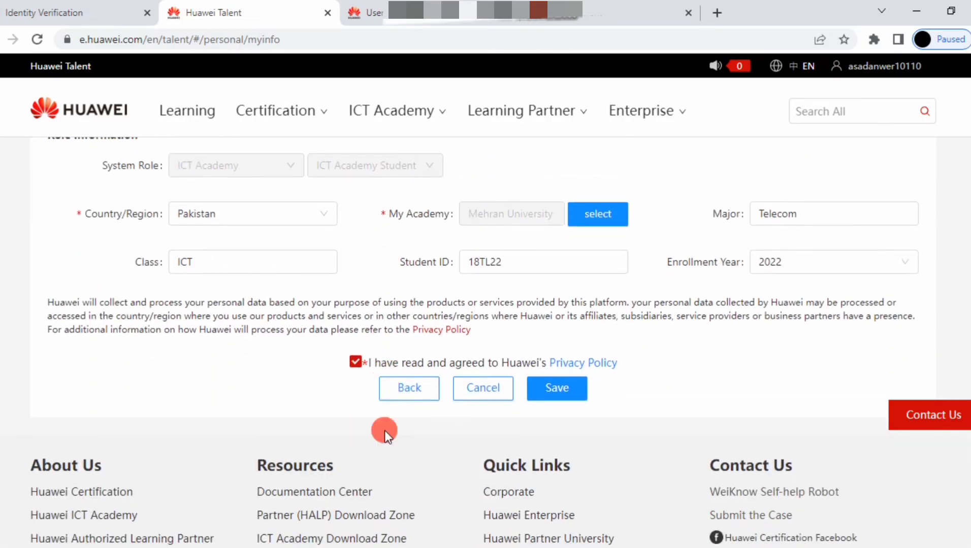
# - Save the completed profile, bringing up the administrator-approval confirmation for the student application
pyautogui.click(537, 389)
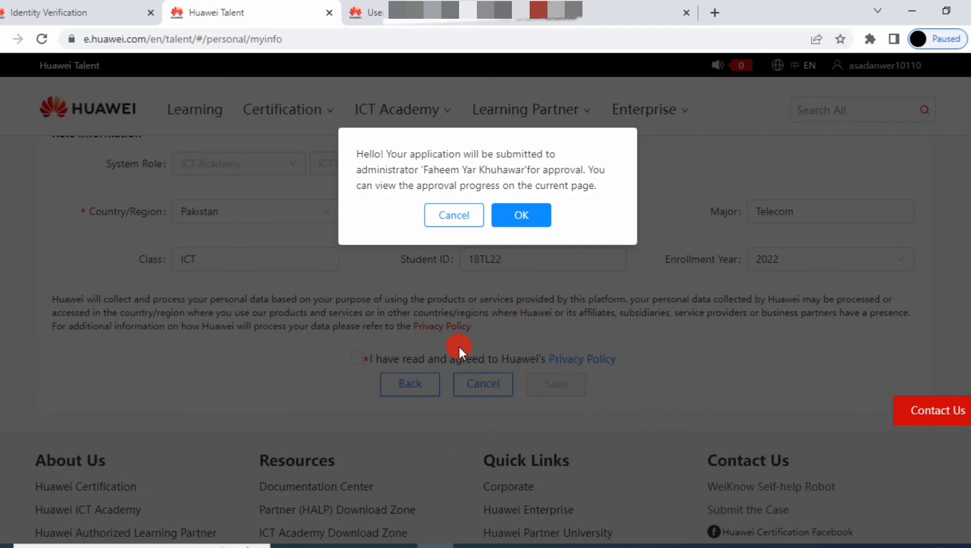
pyautogui.moveTo(508, 545)
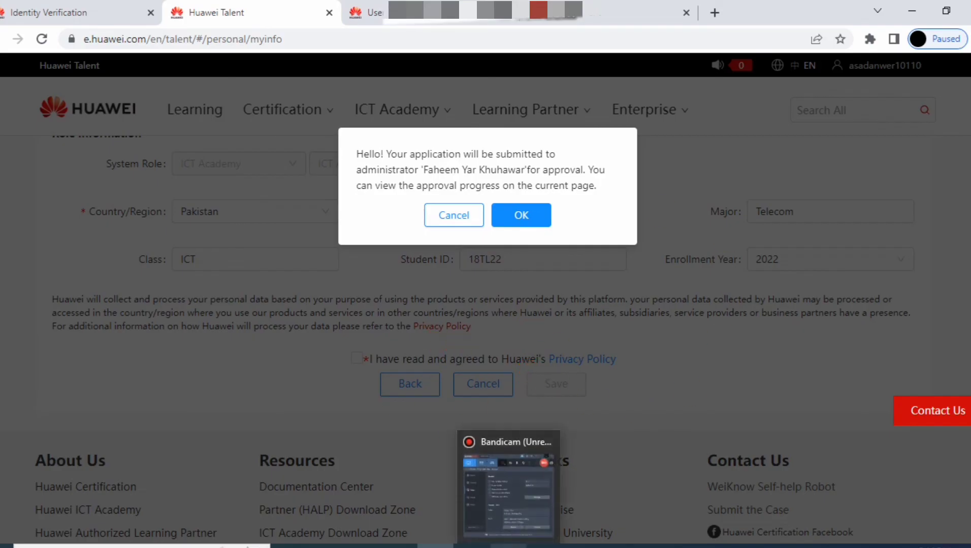